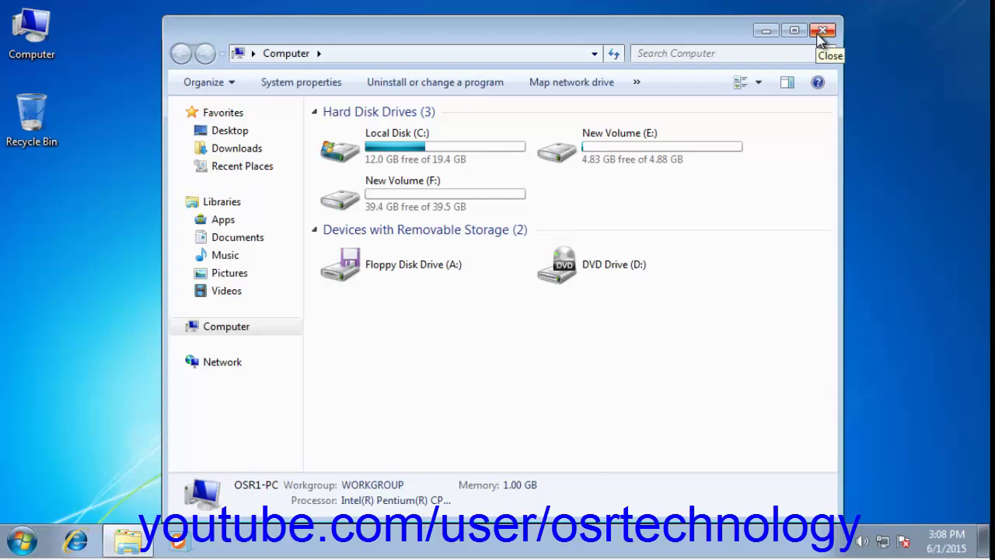
Step: Close the Computer window, switch to Internet Explorer, look through the Google image results for "ultrium backup devices", and close the browser
{"action": "left_click", "coordinate": [821, 31]}
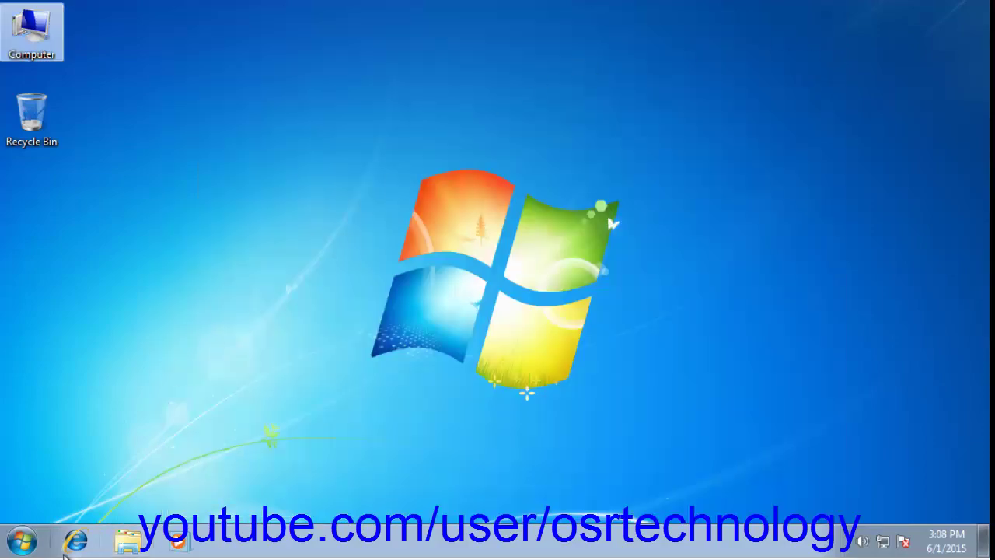
{"action": "left_click", "coordinate": [77, 543]}
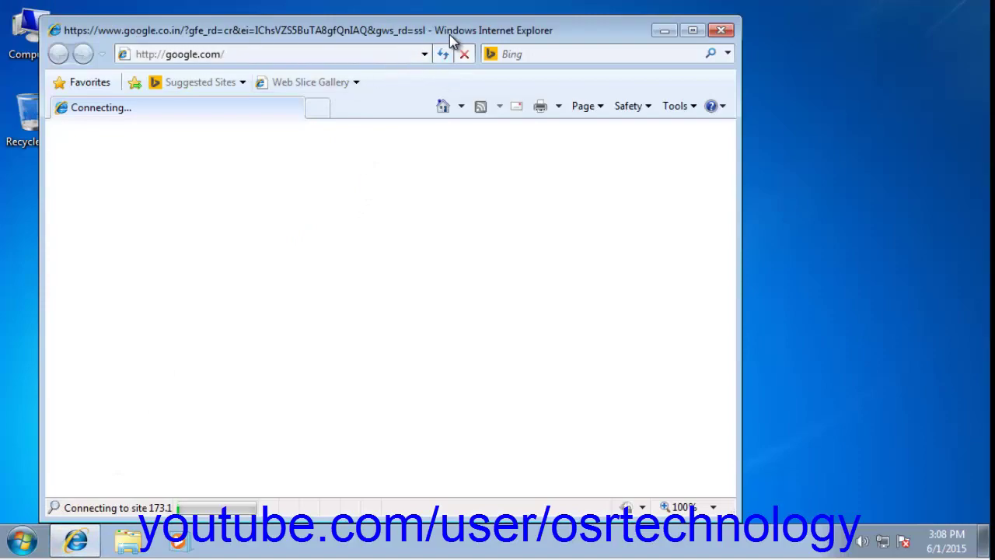
{"action": "left_click_drag", "start_coordinate": [449, 34], "coordinate": [572, 35]}
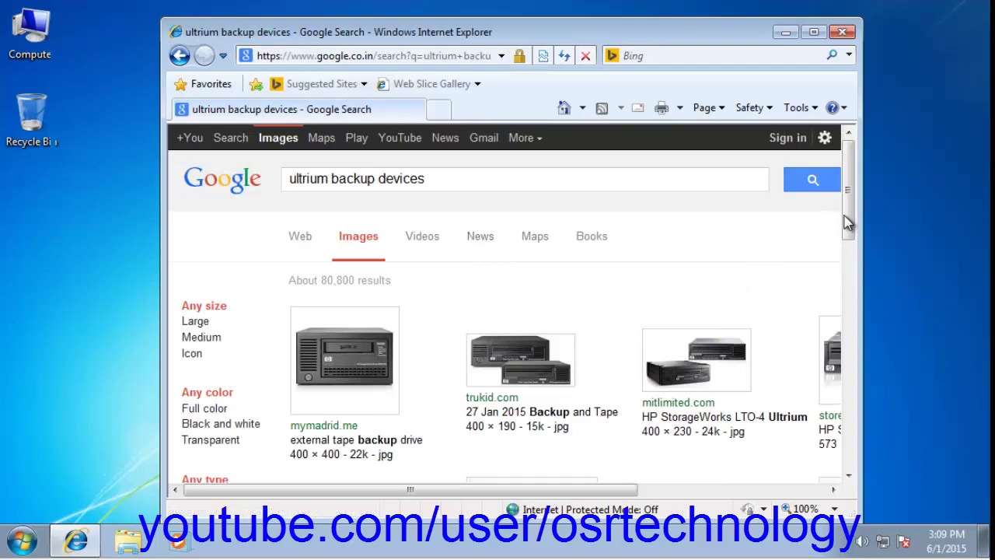
{"action": "mouse_move", "coordinate": [845, 226]}
{"action": "left_mouse_down"}
{"action": "mouse_move", "coordinate": [846, 293]}
{"action": "mouse_move", "coordinate": [845, 214]}
{"action": "left_mouse_up"}
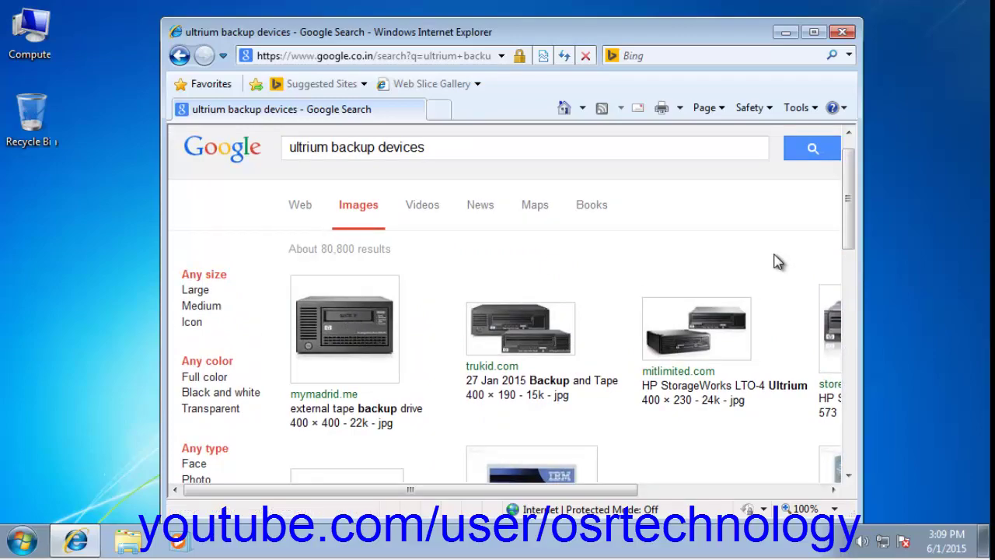
{"action": "left_click_drag", "start_coordinate": [846, 232], "coordinate": [846, 293]}
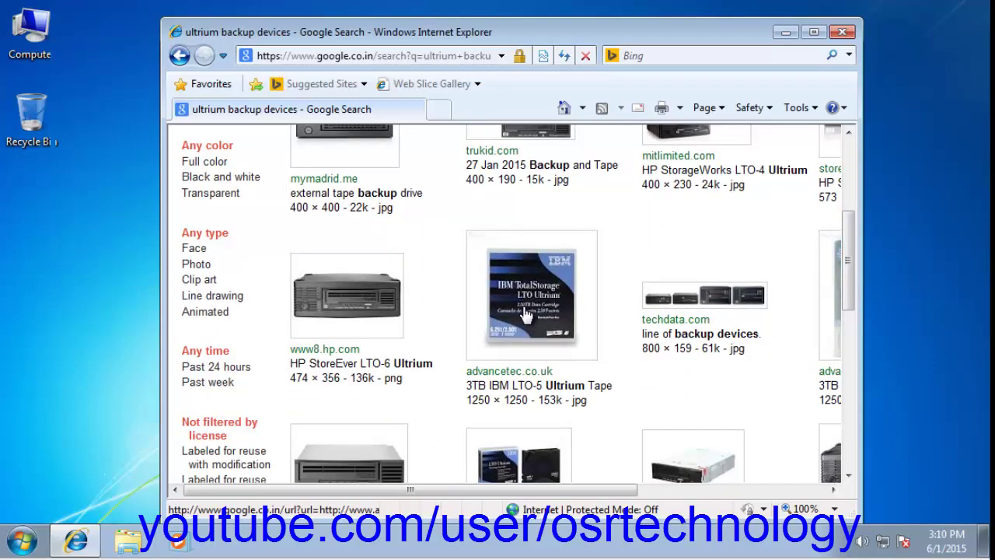
{"action": "mouse_move", "coordinate": [848, 265]}
{"action": "left_mouse_down"}
{"action": "mouse_move", "coordinate": [851, 318]}
{"action": "mouse_move", "coordinate": [862, 231]}
{"action": "left_mouse_up"}
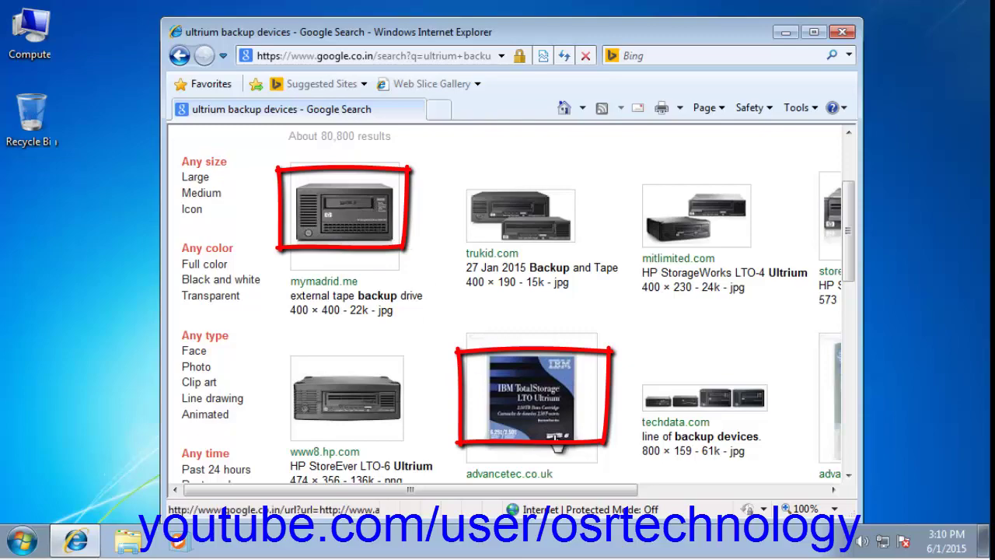
{"action": "left_click", "coordinate": [853, 33]}
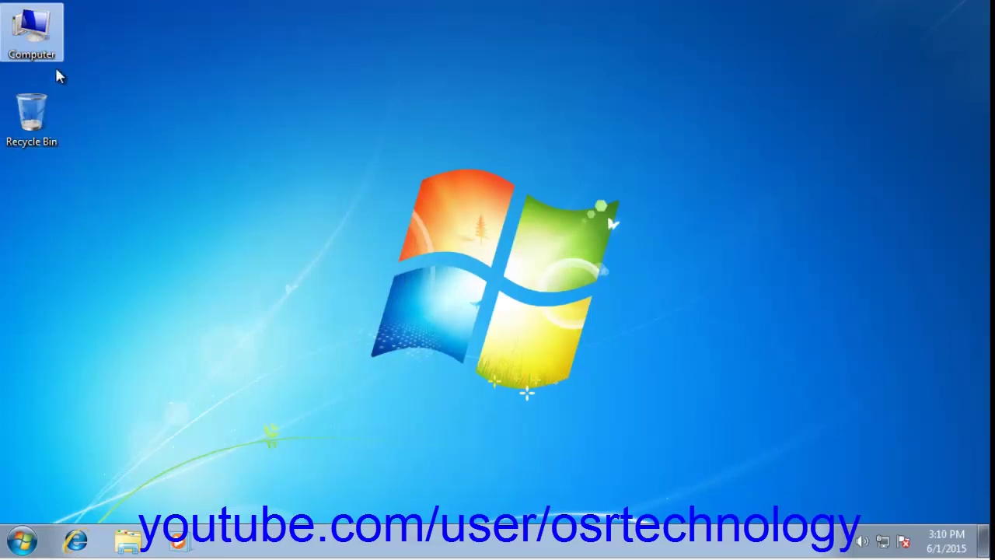
Step: Create a folder named "data" on New Volume (E:) and open it
{"action": "double_click", "coordinate": [45, 47]}
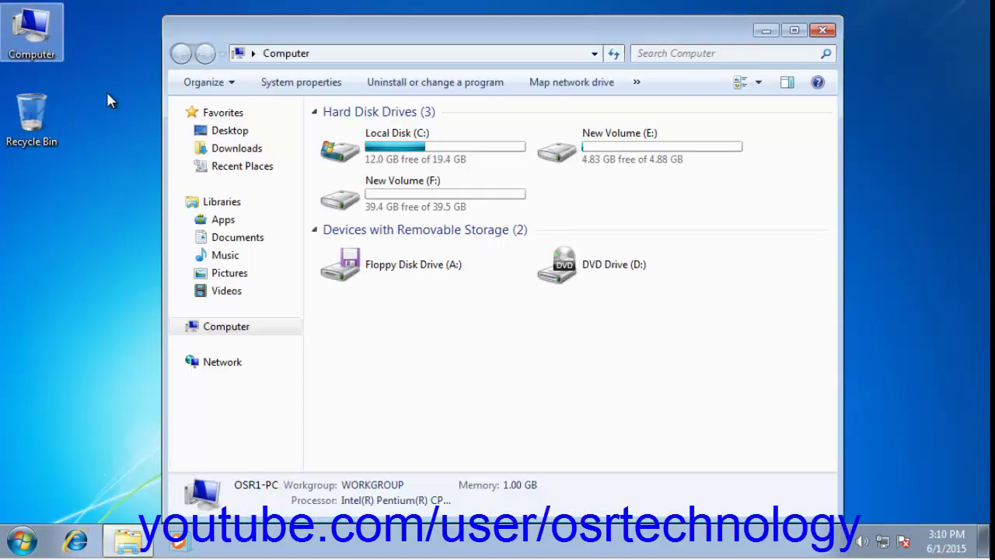
{"action": "double_click", "coordinate": [611, 155]}
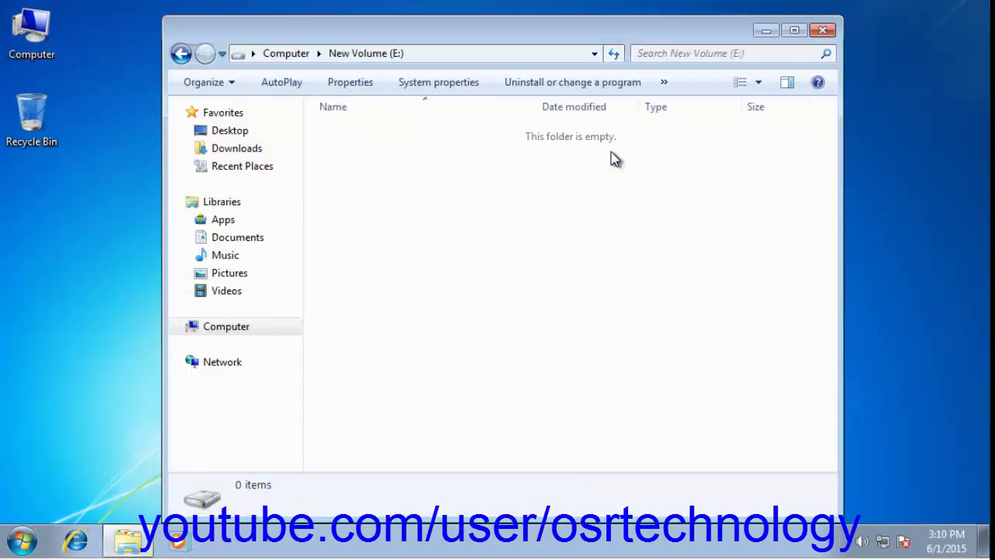
{"action": "right_click", "coordinate": [349, 191]}
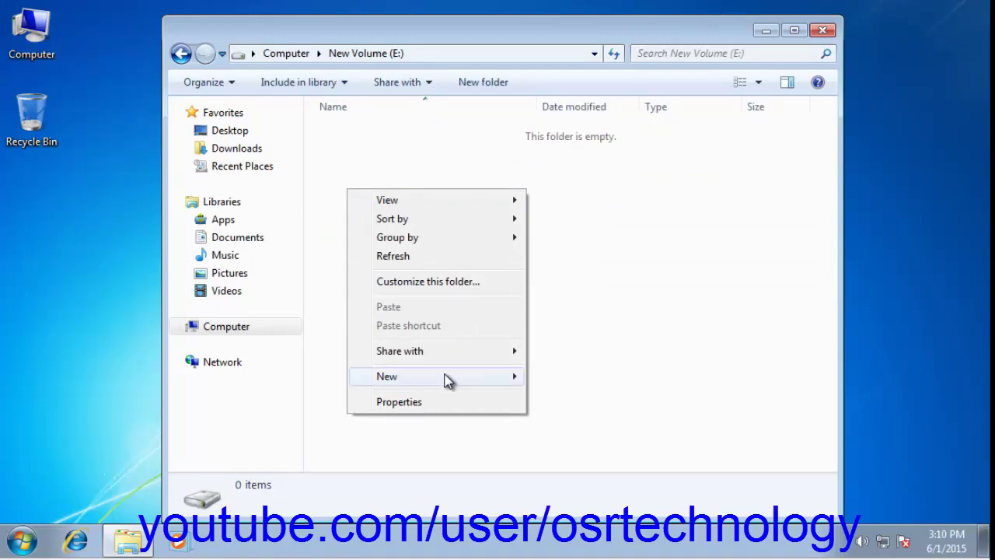
{"action": "mouse_move", "coordinate": [480, 381]}
{"action": "left_click", "coordinate": [556, 384]}
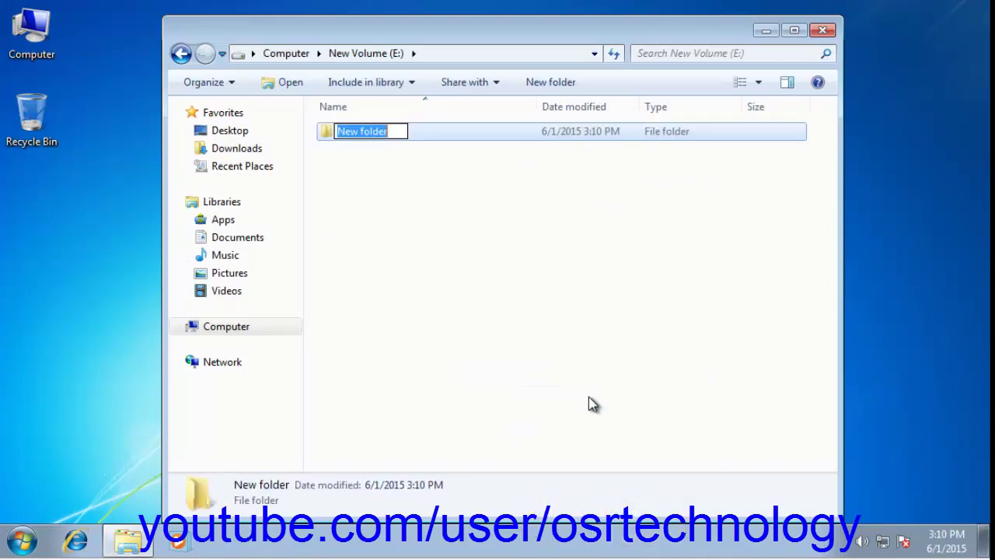
{"action": "type", "text": "da"}
{"action": "key", "text": "Return"}
{"action": "key", "text": "Return"}
Step: Create a Rich Text Document named "test file for backup" in the data folder
{"action": "right_click", "coordinate": [341, 199]}
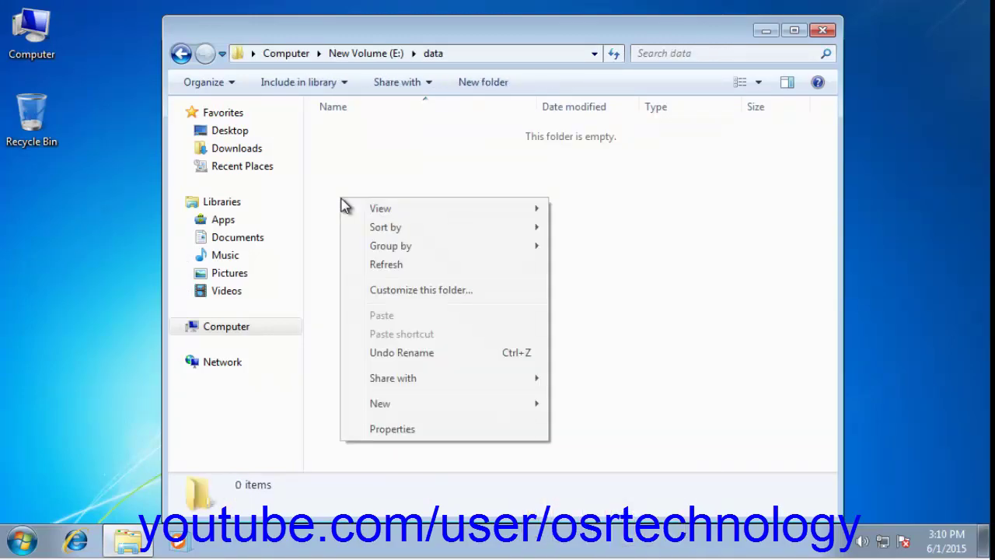
{"action": "mouse_move", "coordinate": [393, 410]}
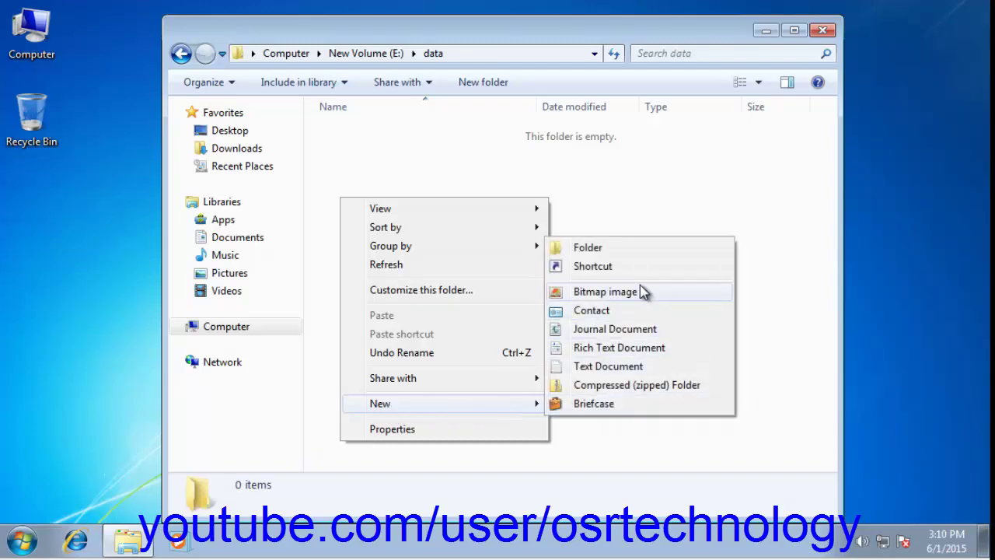
{"action": "left_click", "coordinate": [591, 349]}
{"action": "type", "text": "test file"}
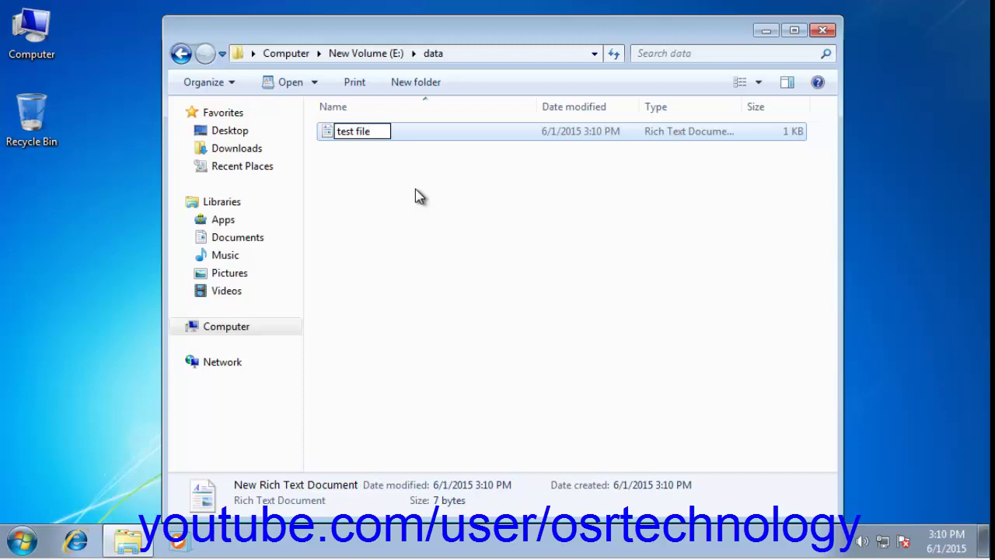
{"action": "type", "text": " for back"}
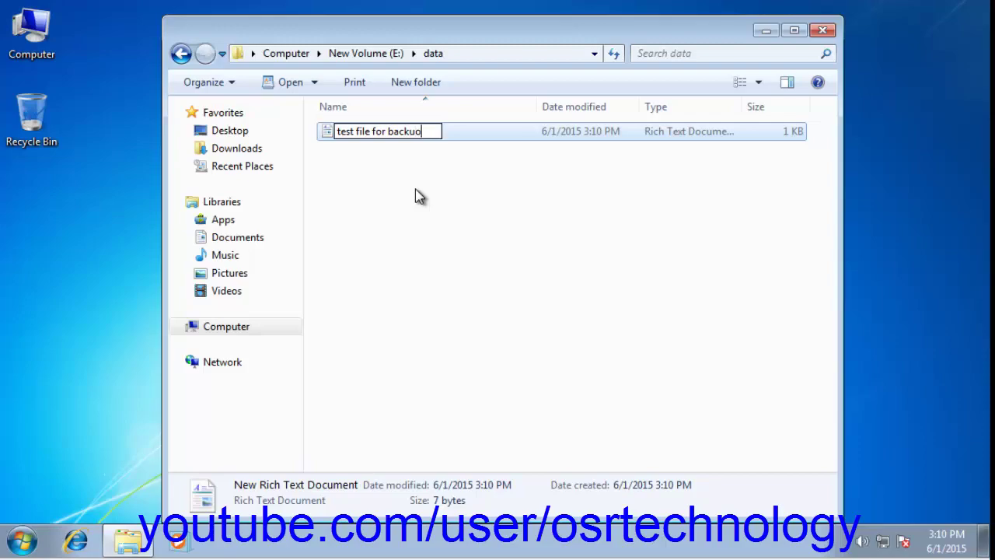
{"action": "type", "text": "up"}
{"action": "key", "text": "Return"}
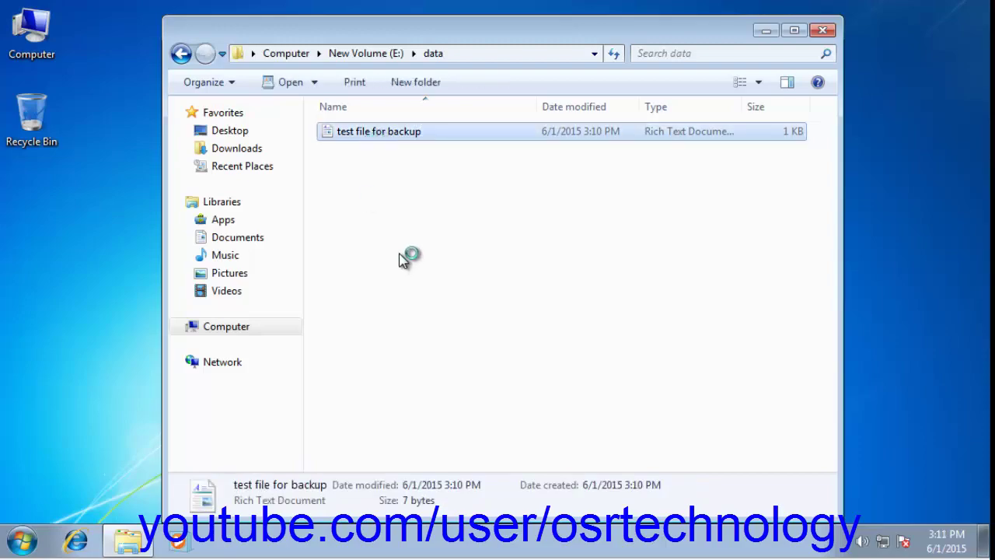
Step: Enter "test file" as the content of the test file for backup document, saving and closing it
{"action": "type", "text": "test file"}
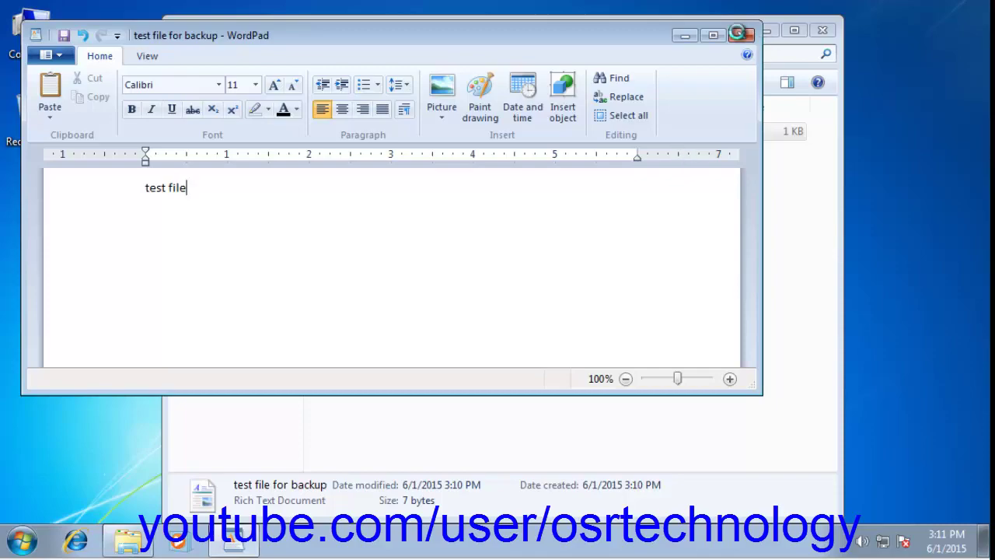
{"action": "left_click", "coordinate": [741, 35]}
{"action": "left_click", "coordinate": [356, 227]}
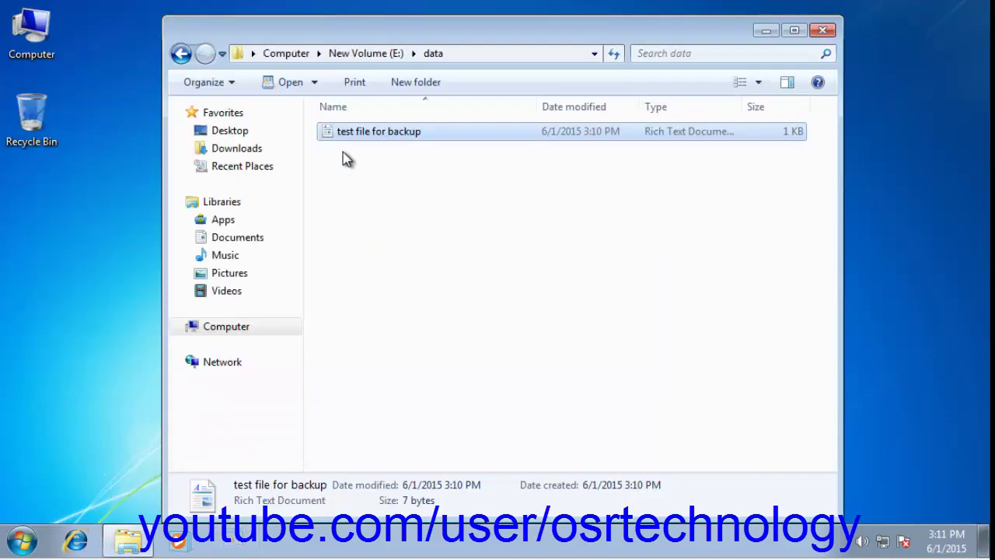
Step: Go back to the root of New Volume (E:) and create a second folder there named "test folder"
{"action": "key", "text": "BackSpace"}
{"action": "double_click", "coordinate": [343, 140]}
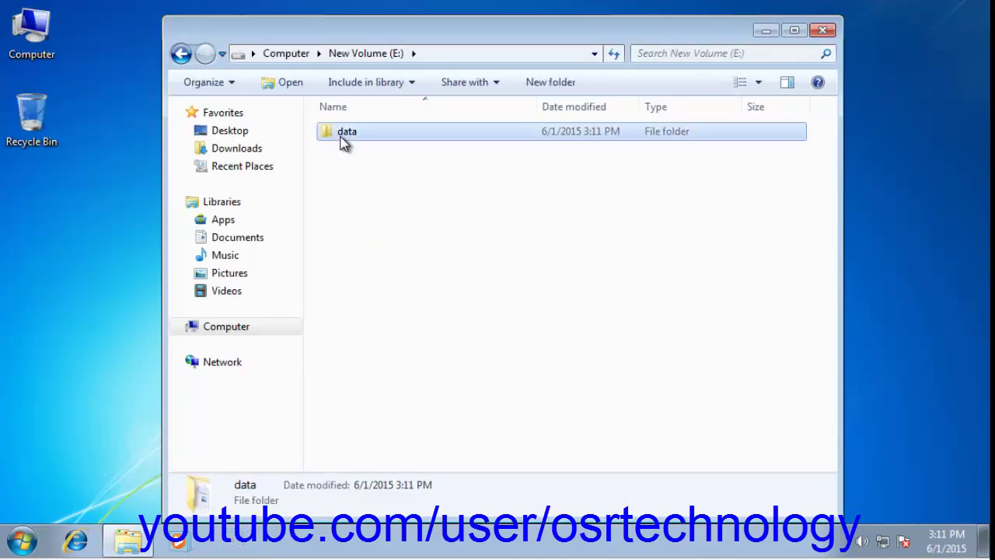
{"action": "left_click", "coordinate": [359, 54]}
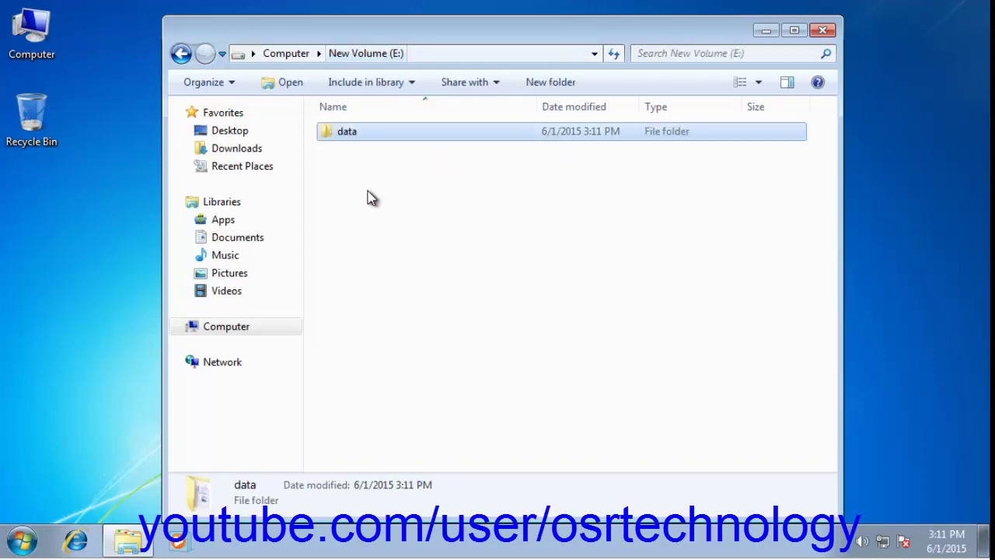
{"action": "left_click", "coordinate": [535, 84]}
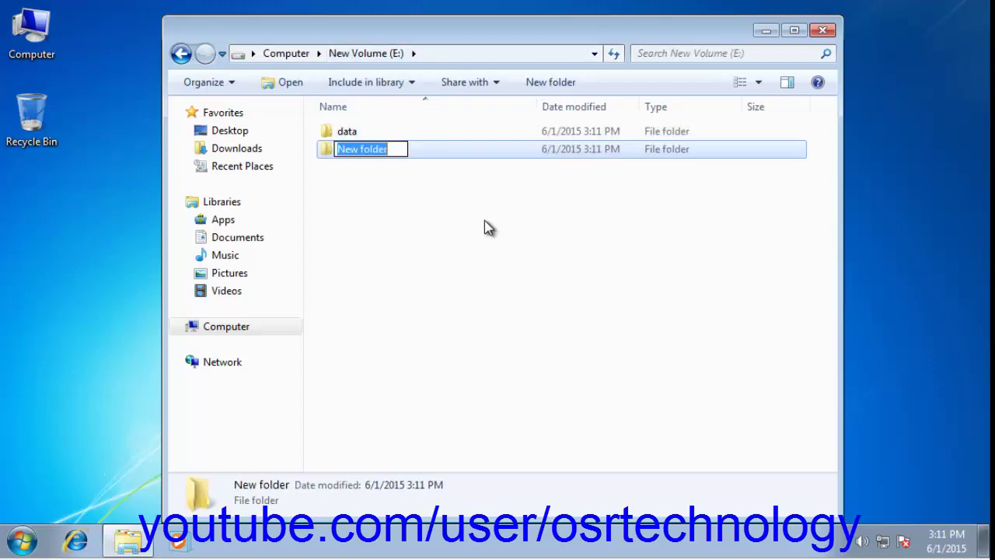
{"action": "type", "text": "tes"}
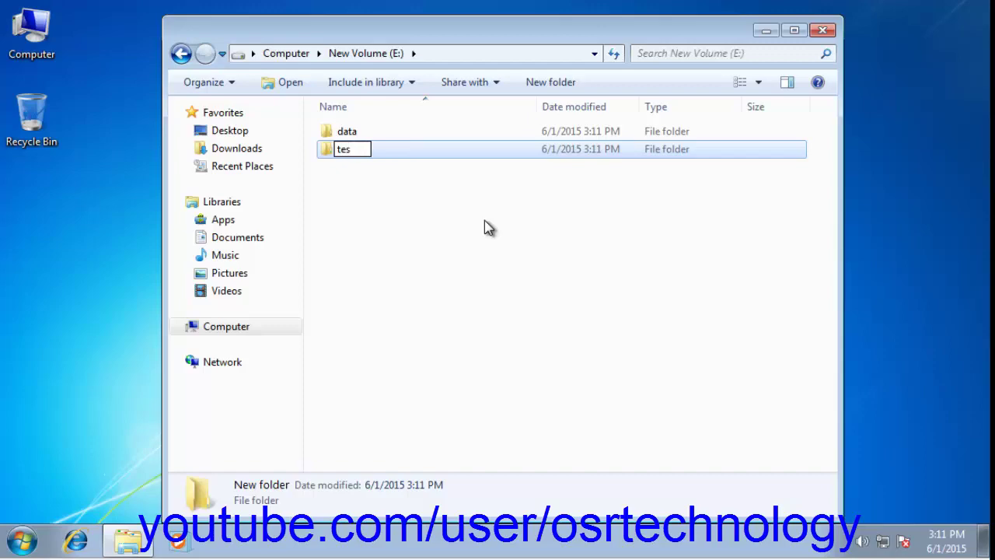
{"action": "type", "text": "t folder"}
{"action": "key", "text": "Return"}
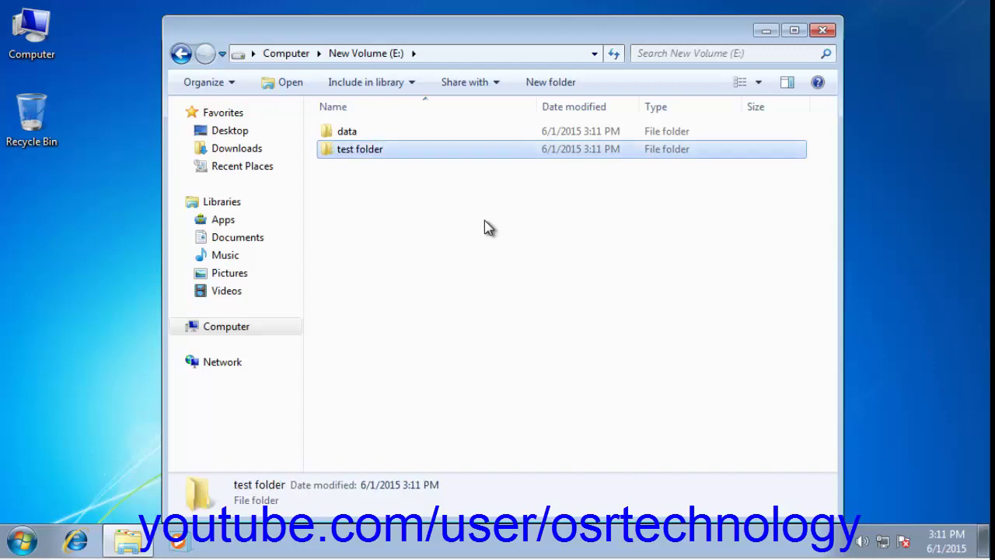
Step: Return to the computer's drive list, check the details of New Volume (F:), and close the window
{"action": "left_click", "coordinate": [484, 221]}
{"action": "left_click", "coordinate": [299, 53]}
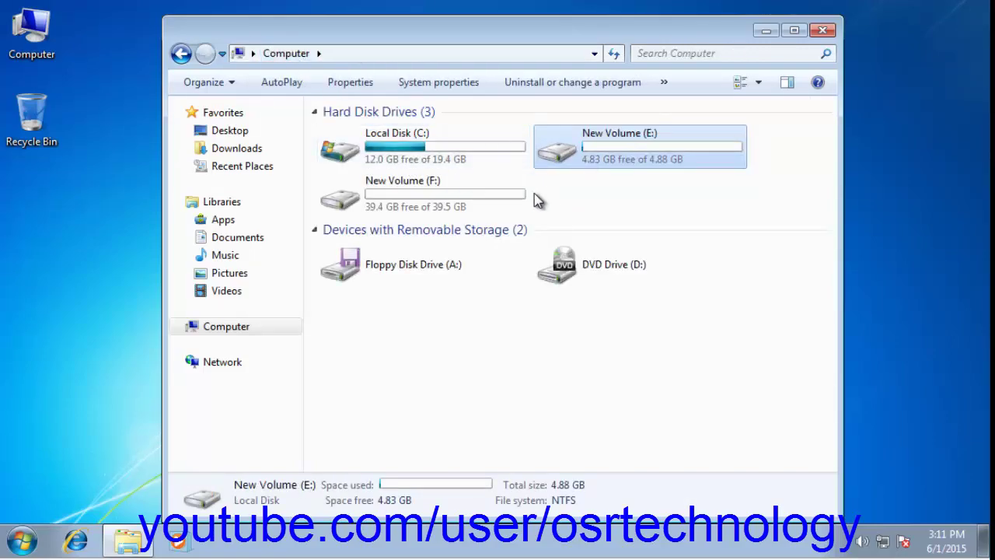
{"action": "left_click", "coordinate": [478, 200]}
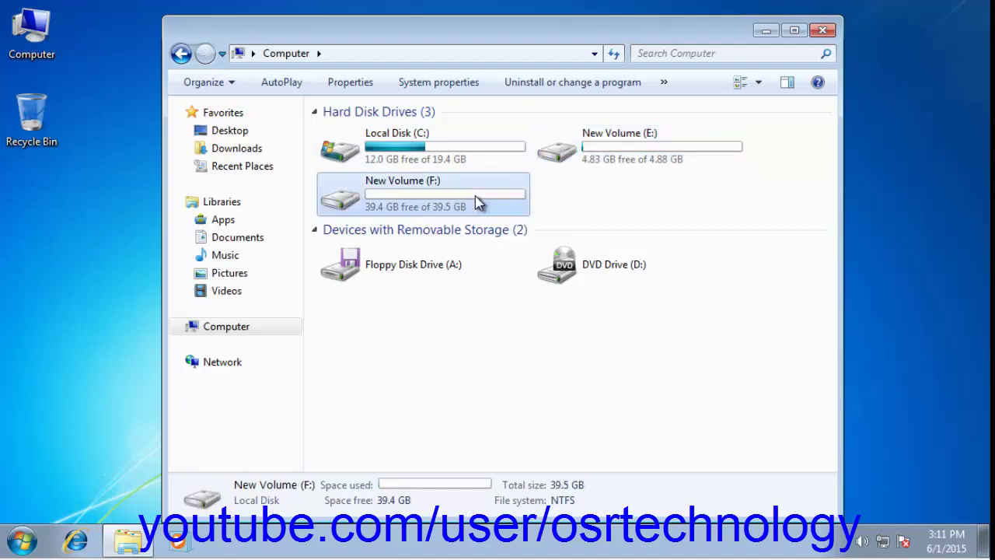
{"action": "left_click", "coordinate": [822, 31]}
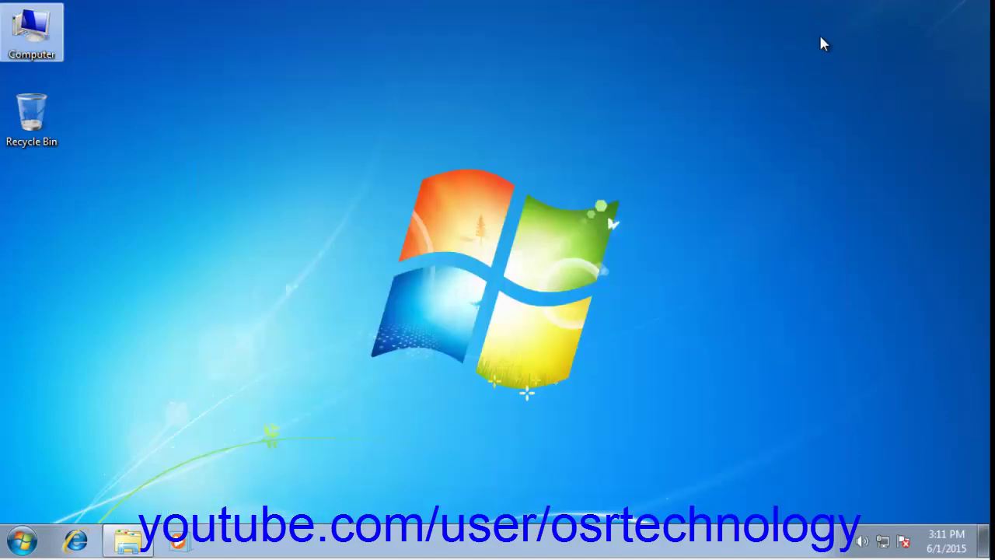
Step: Open the Backup and Restore maintenance tool and start setting up a backup
{"action": "left_click", "coordinate": [21, 539]}
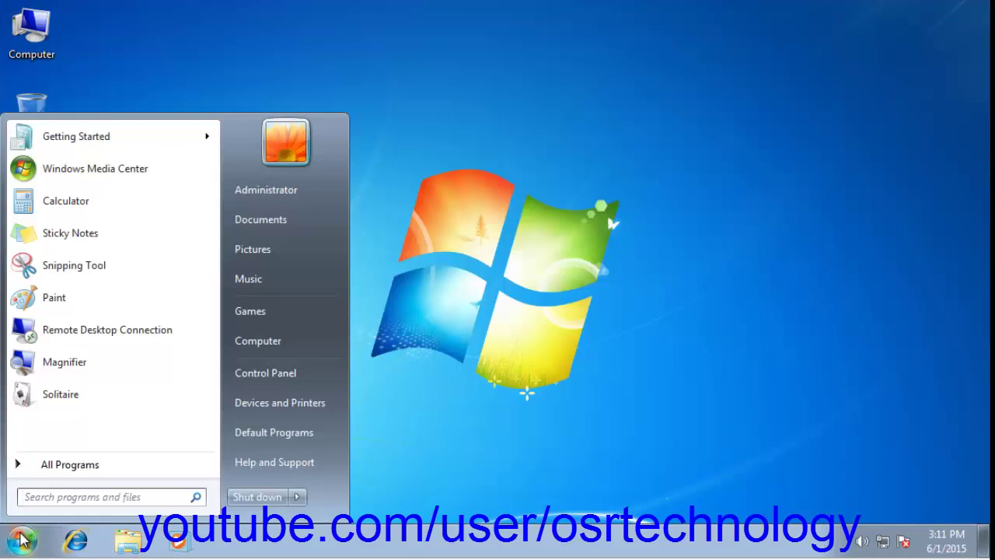
{"action": "left_click", "coordinate": [53, 467]}
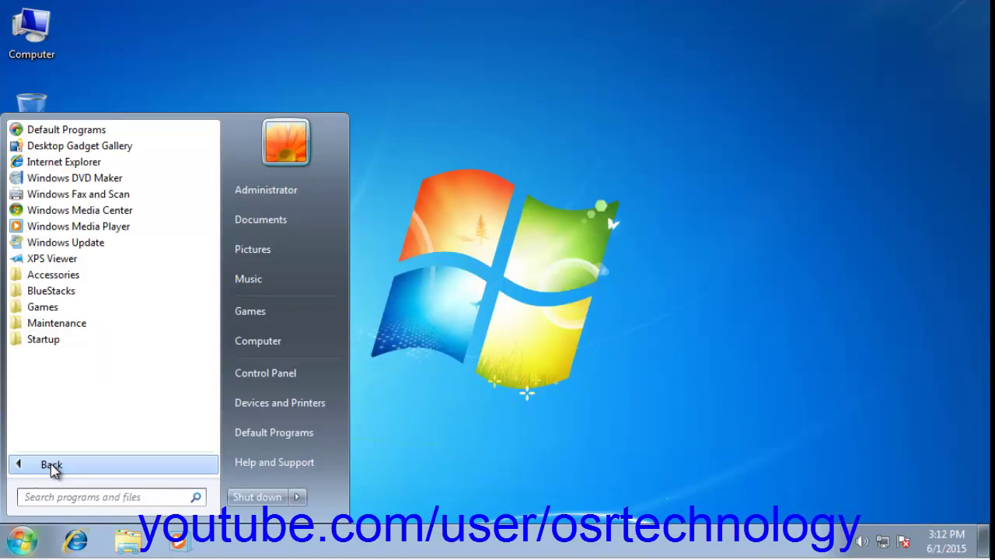
{"action": "left_click", "coordinate": [98, 327]}
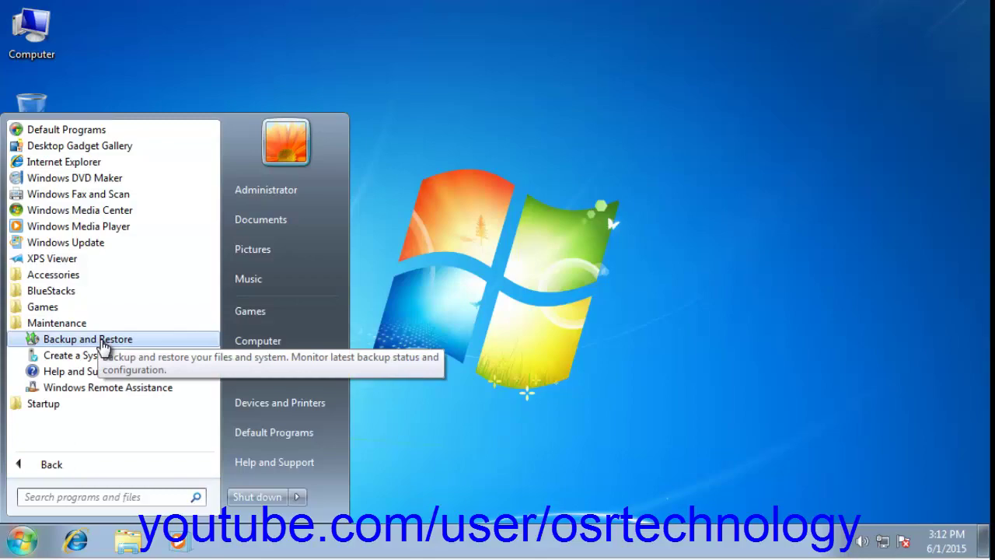
{"action": "left_click", "coordinate": [104, 340]}
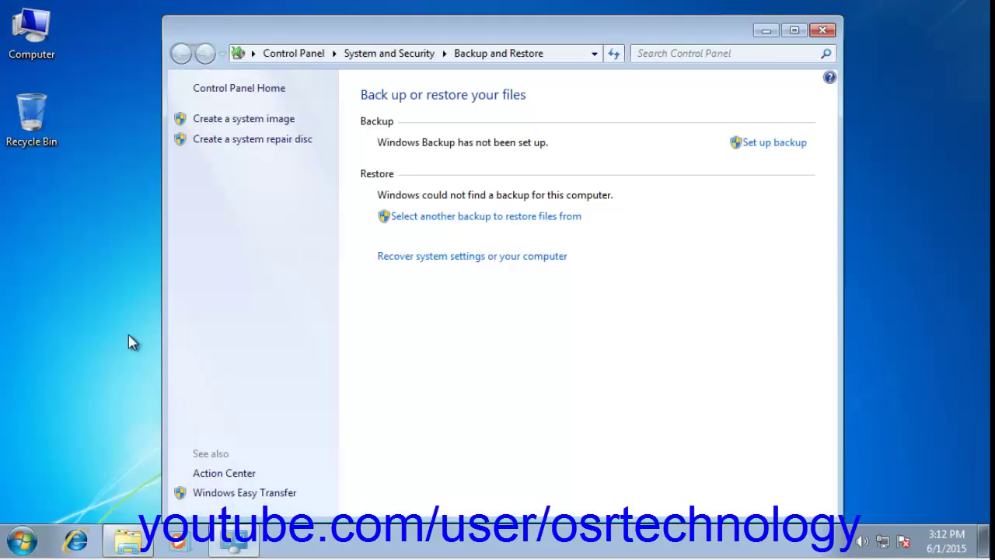
{"action": "left_click", "coordinate": [785, 146]}
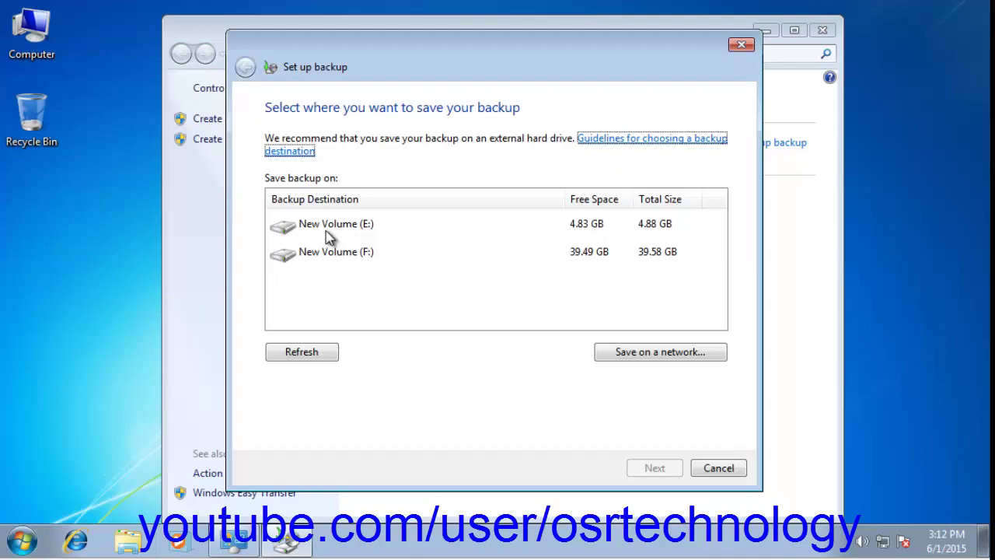
Step: Choose New Volume (F:) as the backup destination and select "Let me choose" for what to back up
{"action": "double_click", "coordinate": [32, 35]}
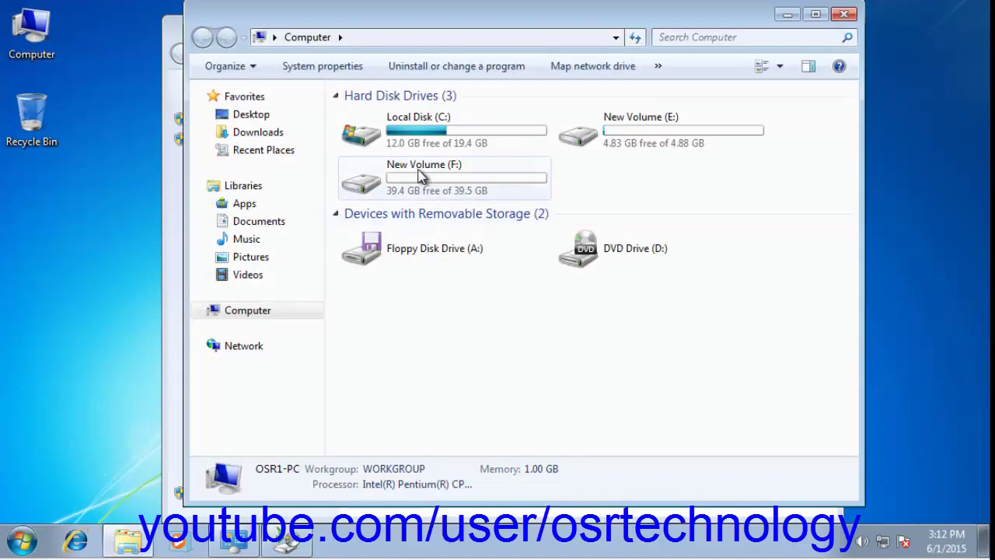
{"action": "left_click", "coordinate": [844, 14]}
{"action": "left_click", "coordinate": [372, 252]}
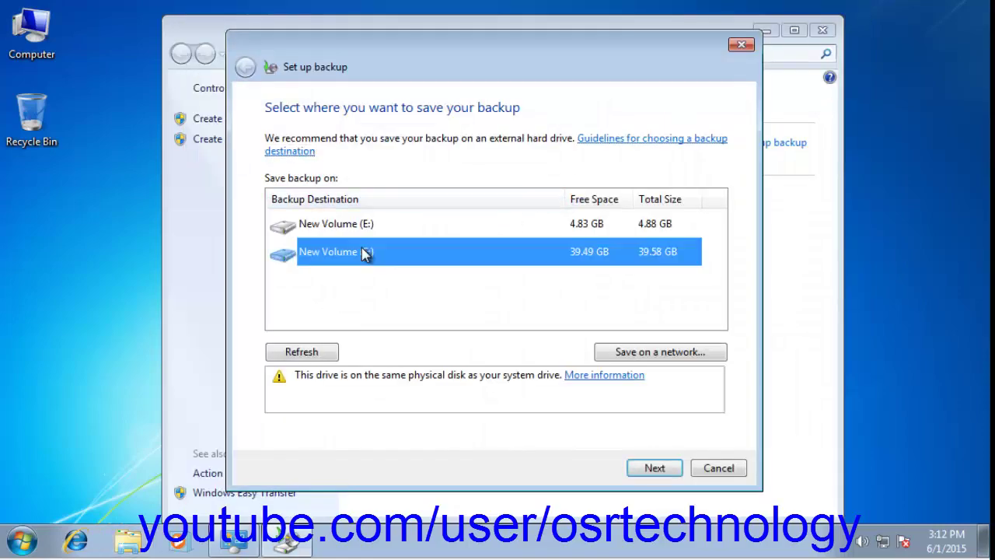
{"action": "left_click", "coordinate": [672, 472]}
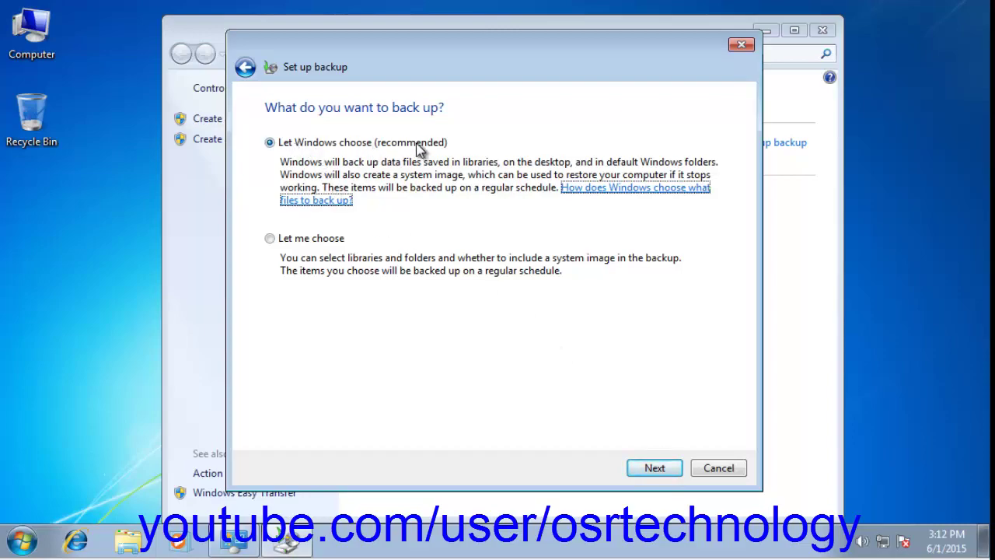
{"action": "left_click", "coordinate": [323, 241]}
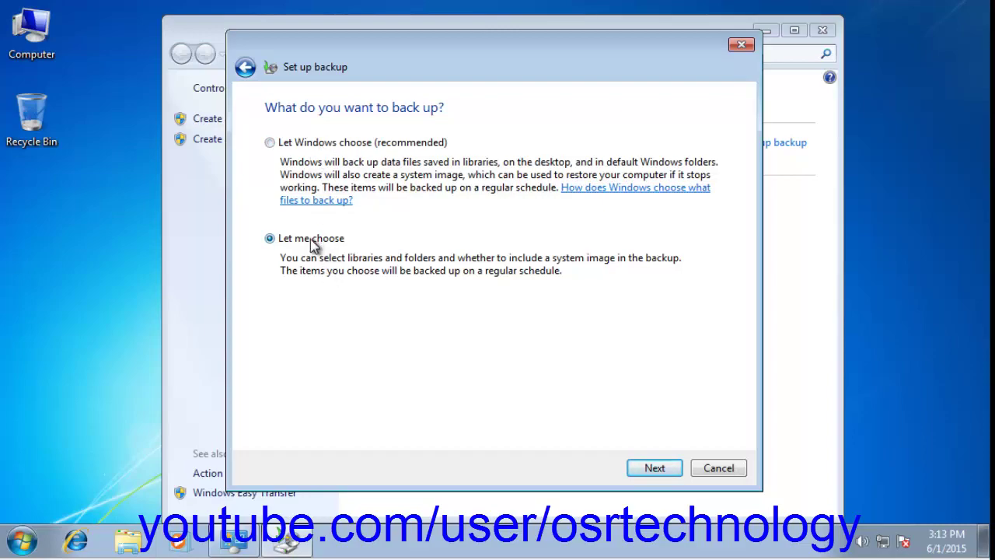
Step: Proceed to the backup item list and include all of New Volume (E:), with its "data" and "test folder" folders
{"action": "left_click", "coordinate": [655, 468]}
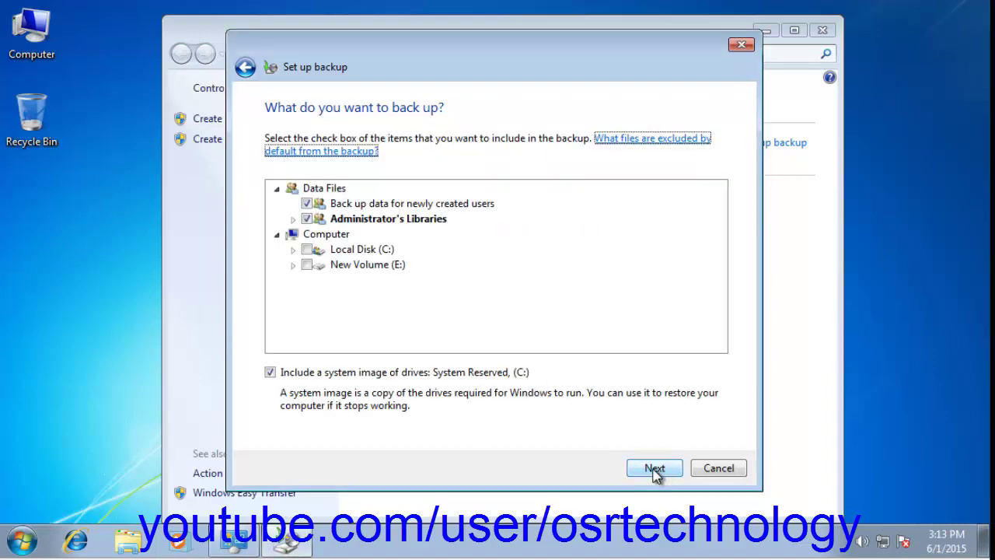
{"action": "left_click", "coordinate": [245, 68]}
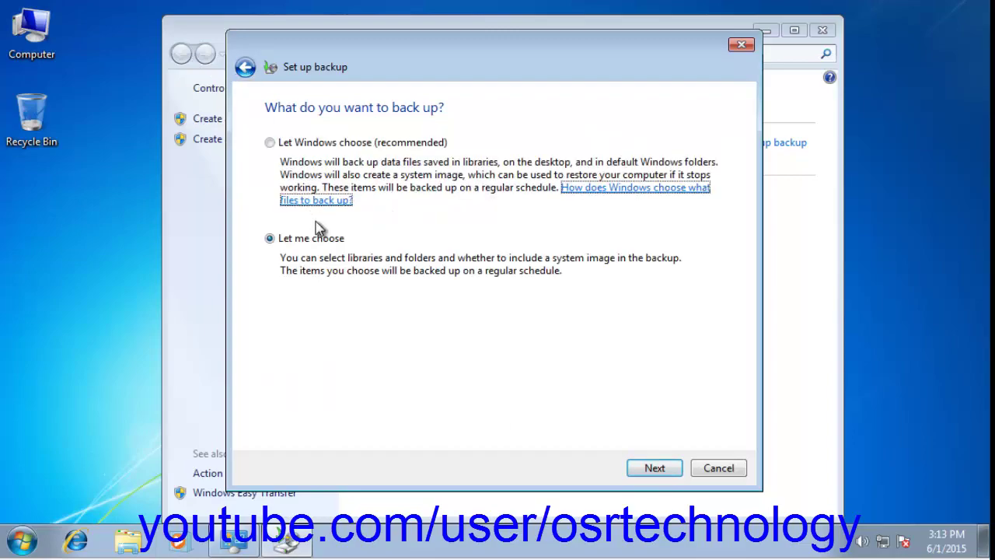
{"action": "left_click", "coordinate": [654, 468]}
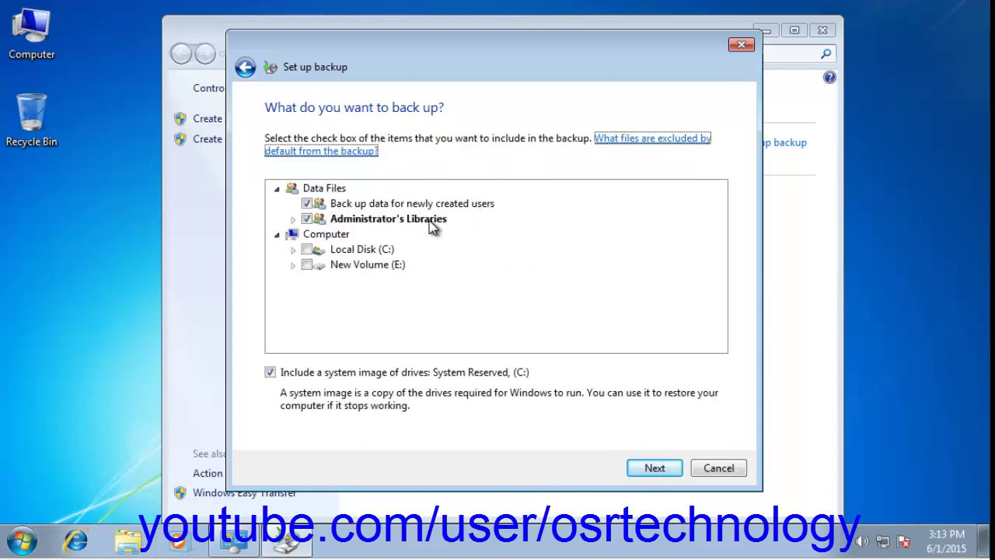
{"action": "left_click", "coordinate": [293, 250]}
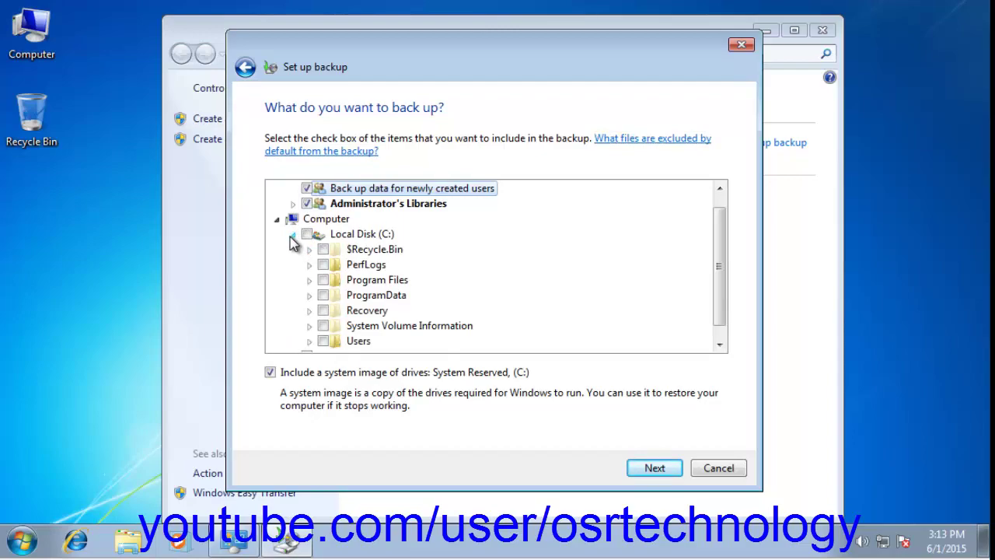
{"action": "left_click", "coordinate": [293, 235]}
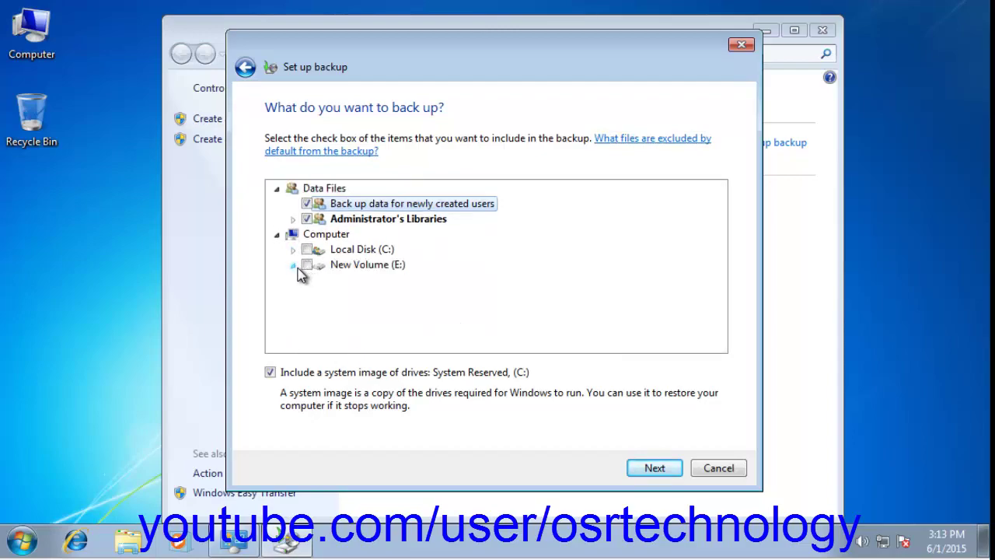
{"action": "left_click", "coordinate": [293, 265]}
{"action": "left_click", "coordinate": [323, 280]}
{"action": "left_click", "coordinate": [323, 295]}
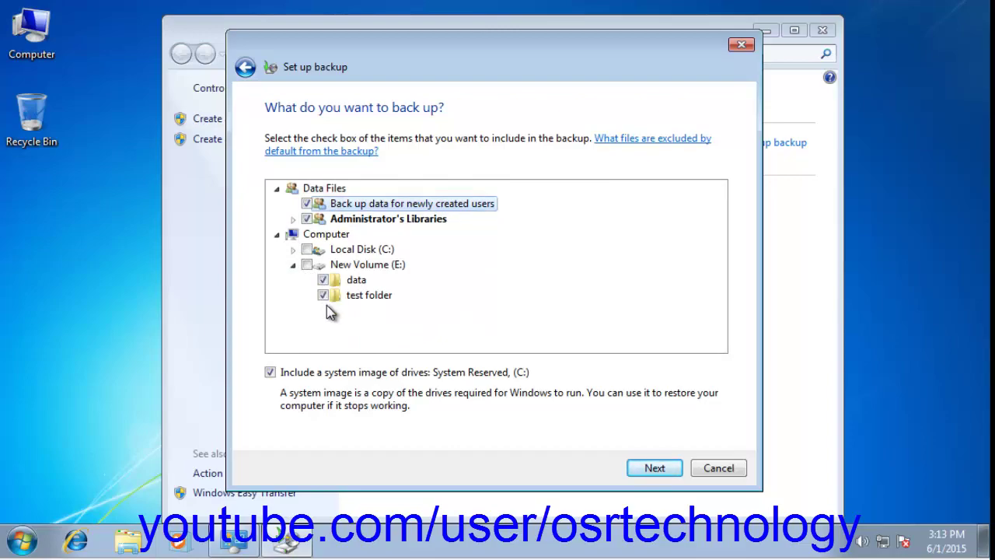
{"action": "left_click", "coordinate": [307, 264]}
Step: Look through the folders available for backup on Local Disk (C:), including the osr1 profile under Users
{"action": "left_click", "coordinate": [293, 249]}
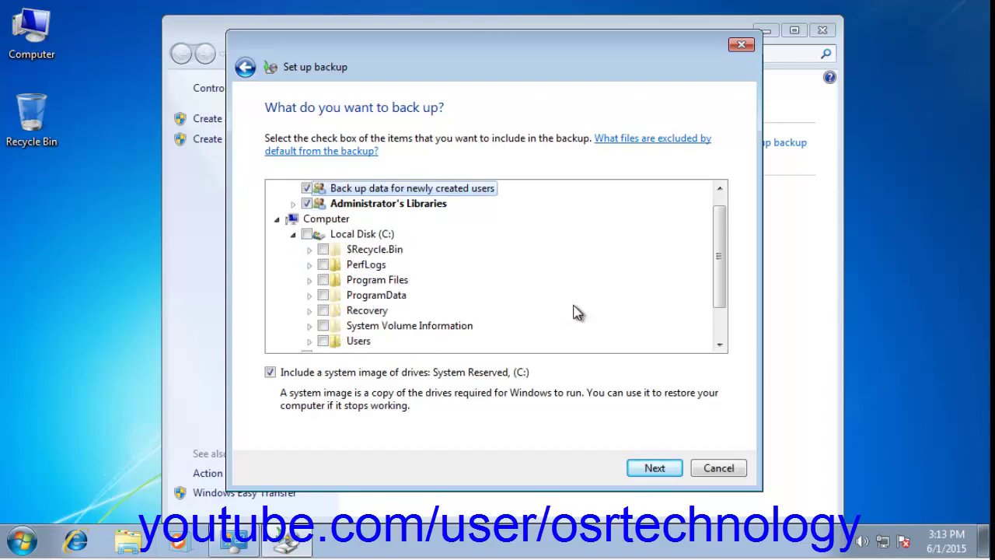
{"action": "left_click_drag", "start_coordinate": [718, 282], "coordinate": [720, 323]}
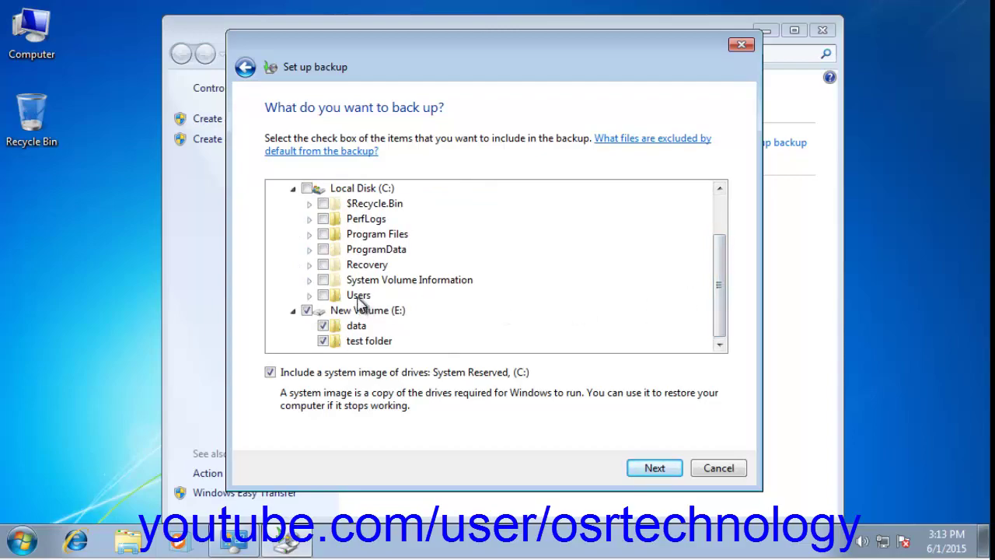
{"action": "left_click", "coordinate": [310, 297]}
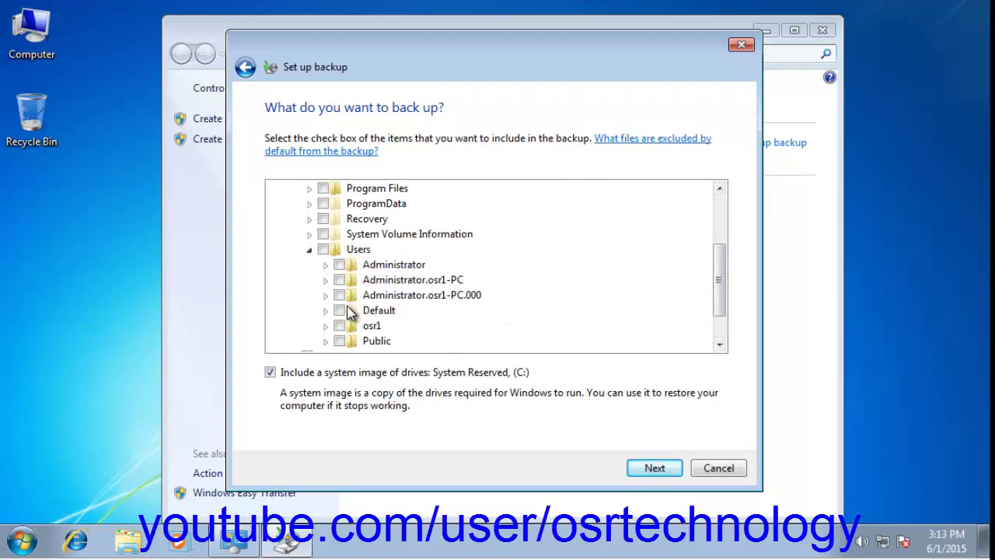
{"action": "left_click_drag", "start_coordinate": [720, 278], "coordinate": [722, 307]}
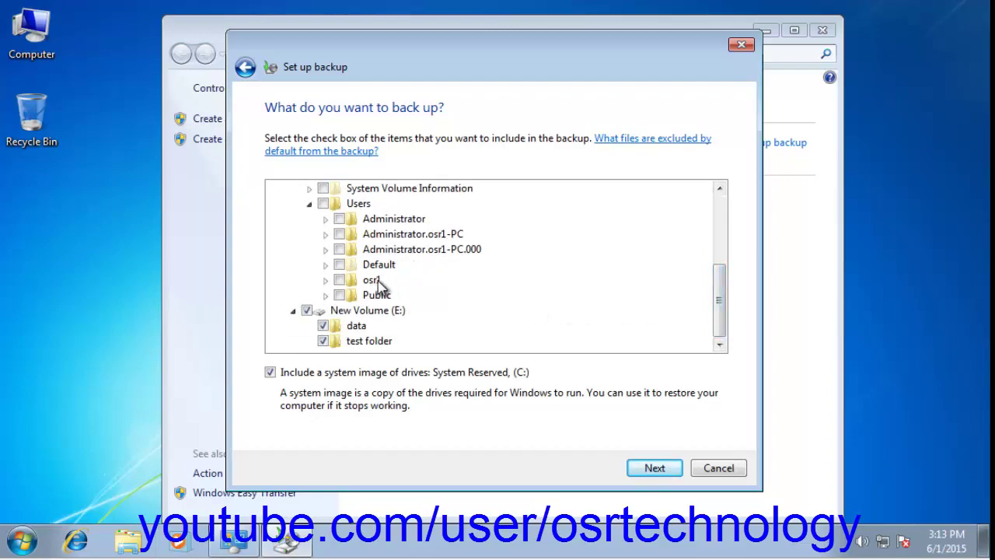
{"action": "left_click", "coordinate": [326, 281]}
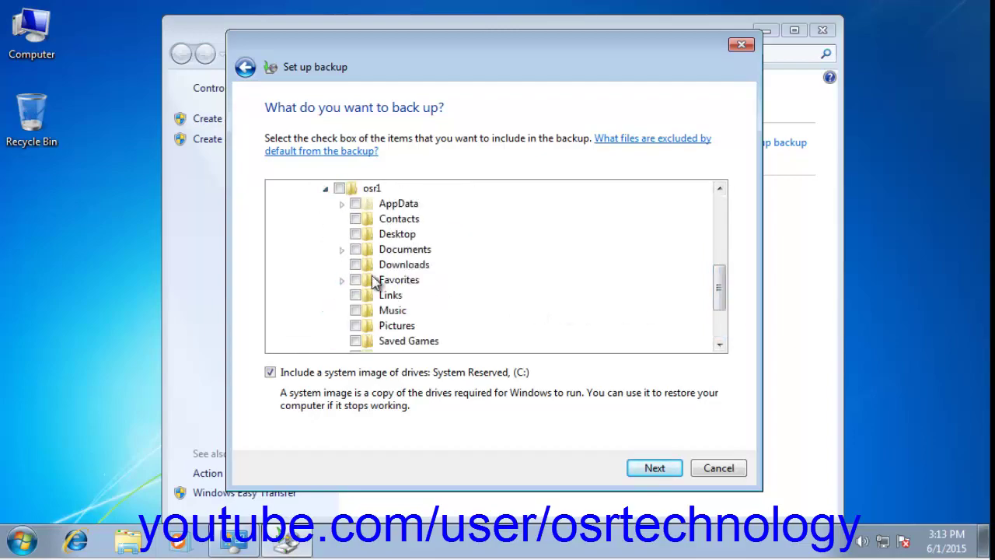
{"action": "left_click", "coordinate": [355, 234]}
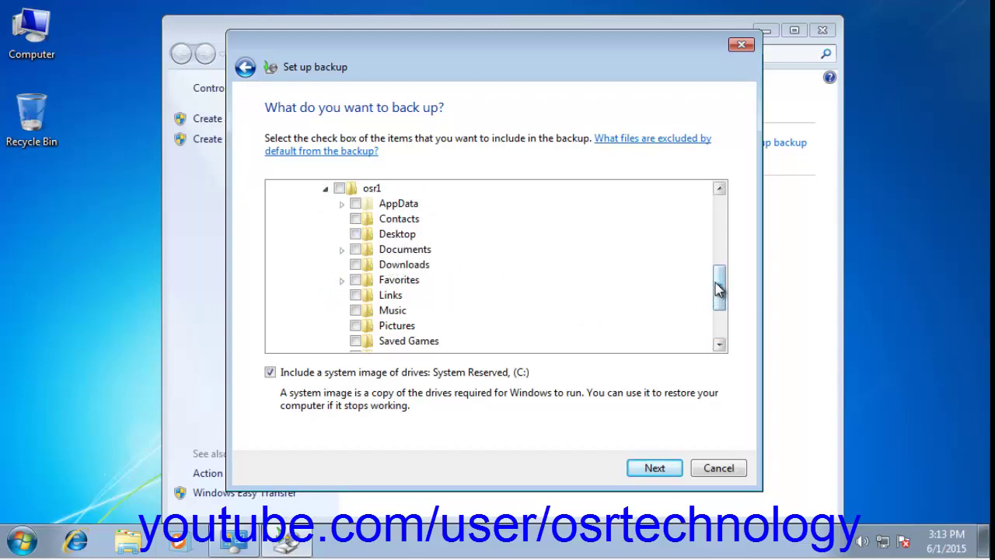
{"action": "left_click_drag", "start_coordinate": [715, 286], "coordinate": [717, 256]}
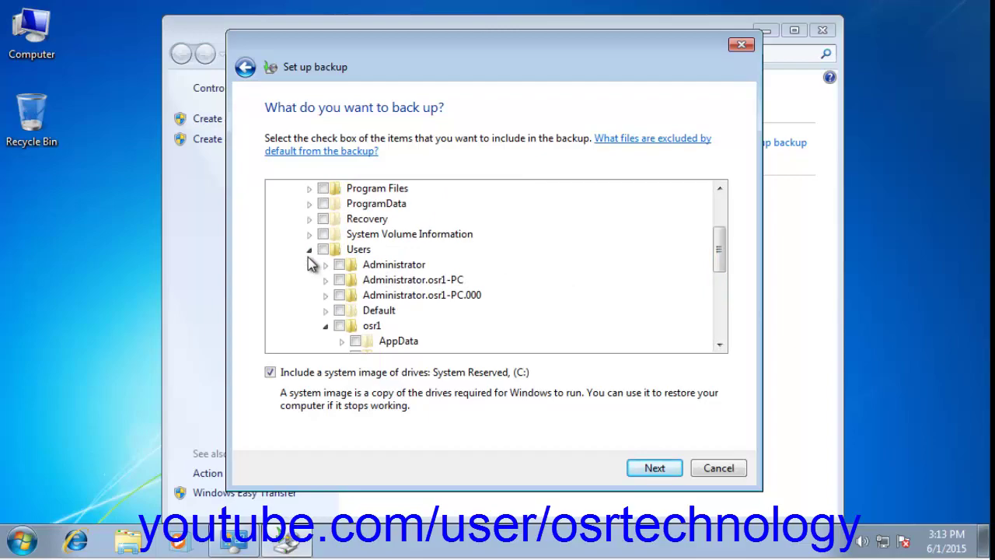
{"action": "left_click", "coordinate": [309, 250]}
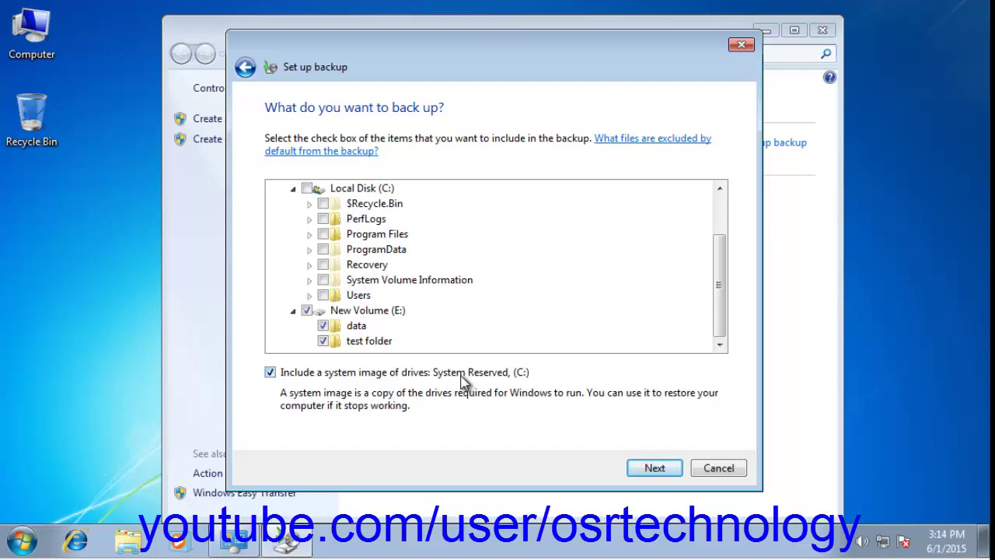
Step: Exclude the system image of the drives, then save the backup settings and run the backup
{"action": "left_click", "coordinate": [270, 372]}
{"action": "left_click", "coordinate": [644, 471]}
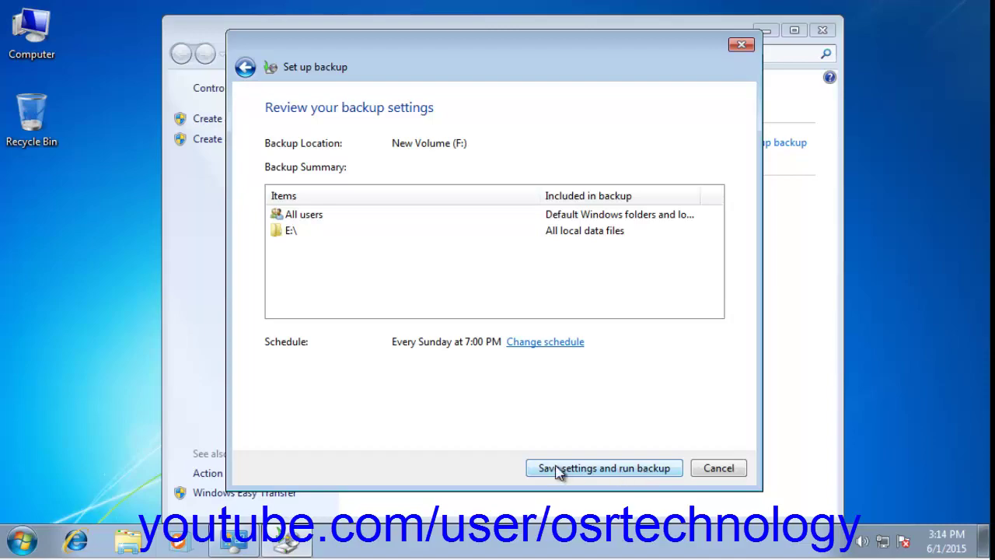
{"action": "left_click", "coordinate": [622, 470]}
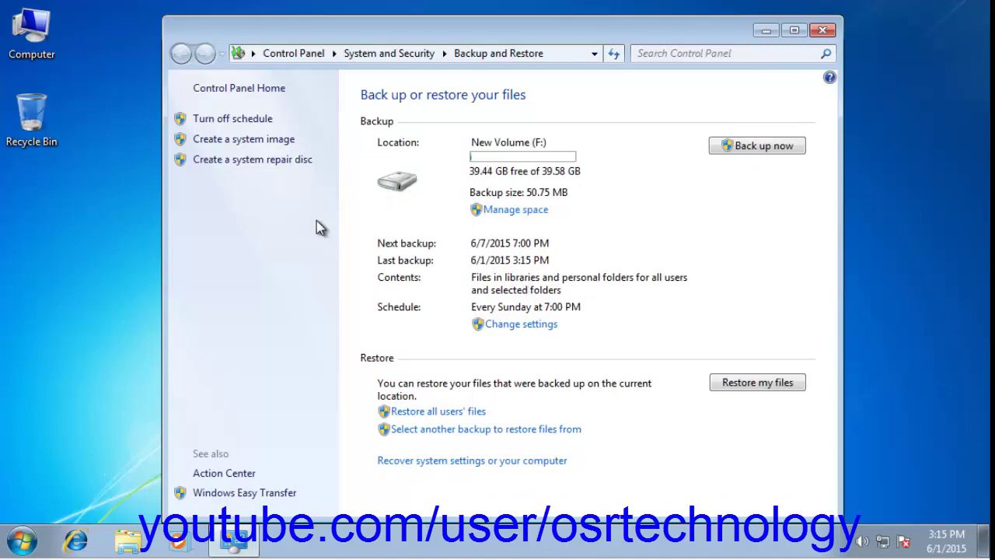
Step: Close Backup and Restore and examine the contents of New Volume (F:) for the backup files
{"action": "left_click", "coordinate": [824, 31]}
{"action": "double_click", "coordinate": [47, 46]}
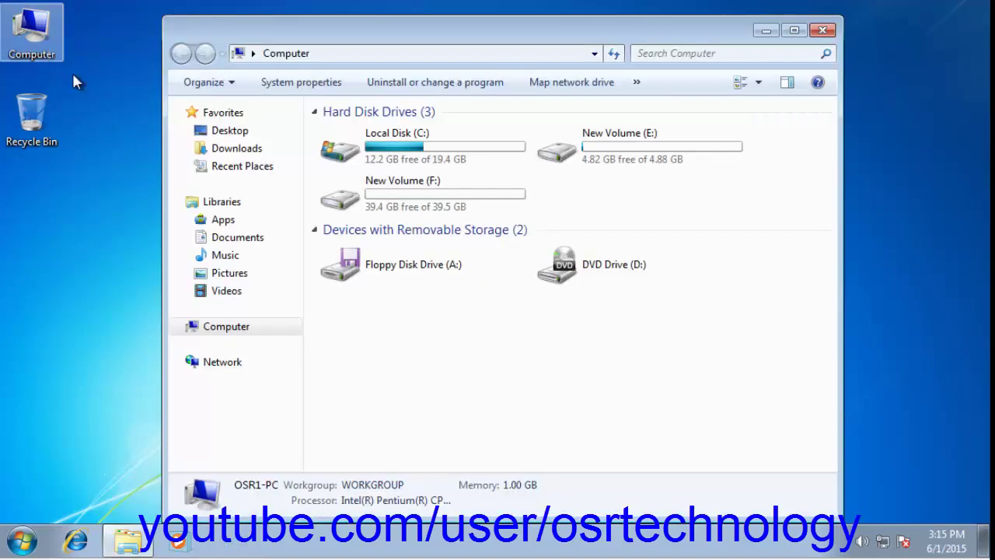
{"action": "double_click", "coordinate": [495, 198]}
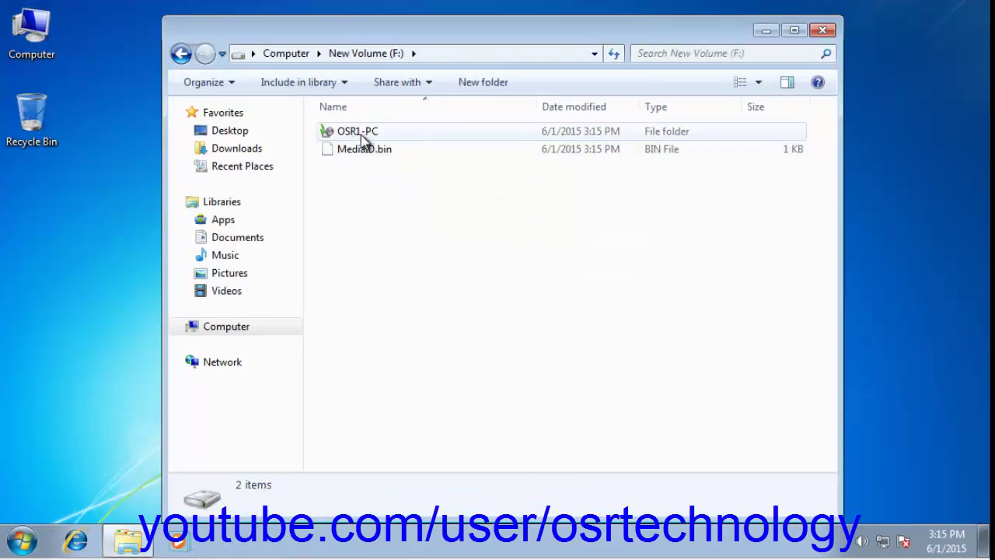
{"action": "mouse_move", "coordinate": [357, 140]}
Step: Go to New Volume (E:) and permanently delete the "data" and "test folder" folders
{"action": "left_click", "coordinate": [286, 54]}
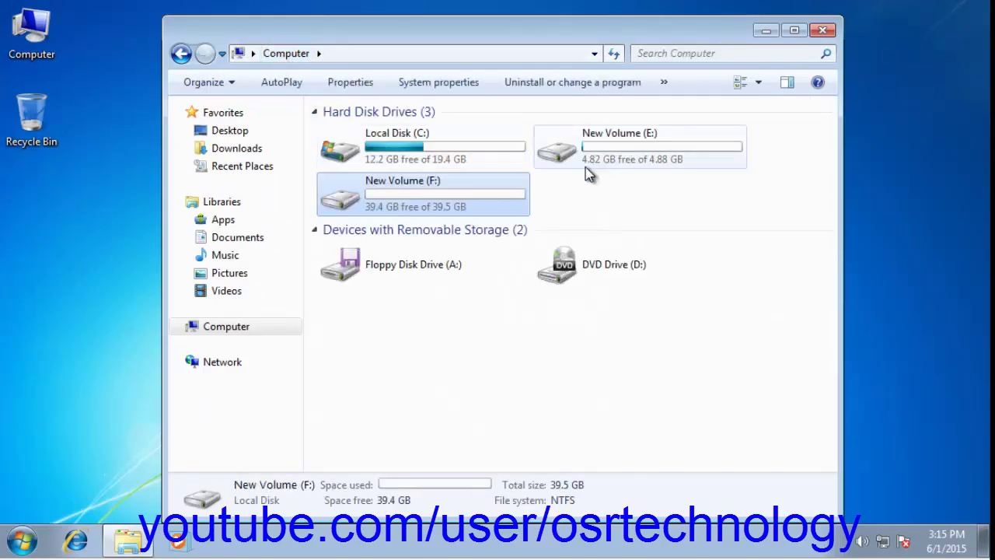
{"action": "mouse_move", "coordinate": [576, 154]}
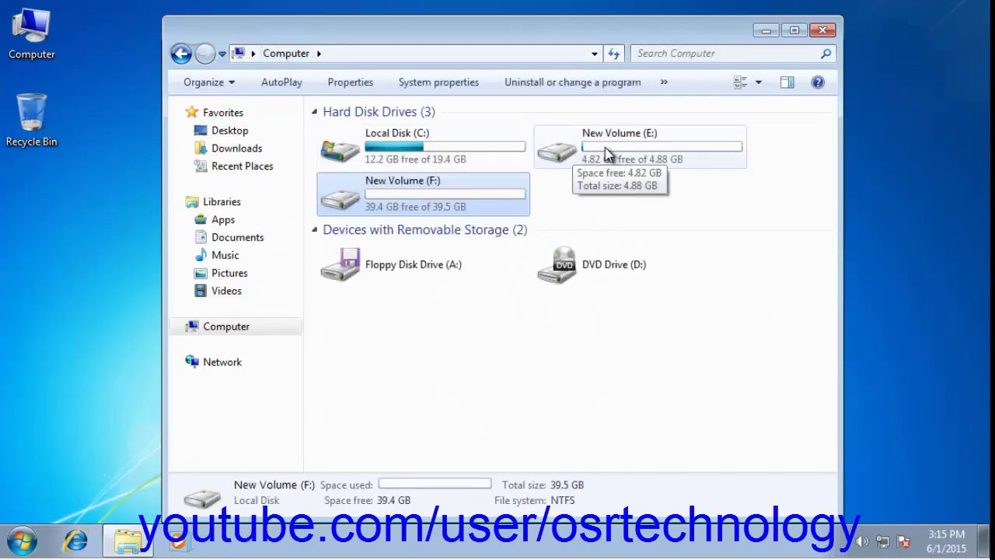
{"action": "double_click", "coordinate": [608, 154]}
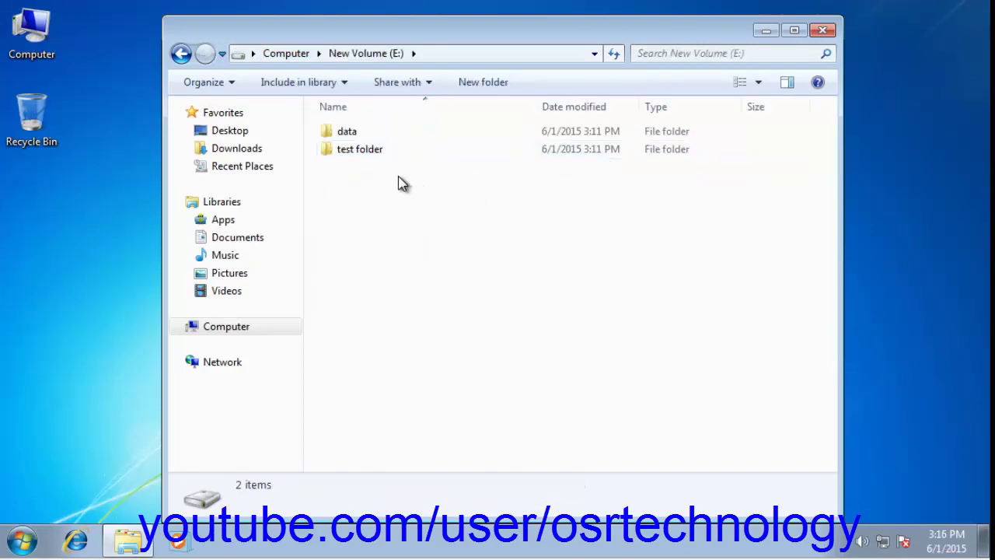
{"action": "left_click_drag", "start_coordinate": [398, 184], "coordinate": [413, 143]}
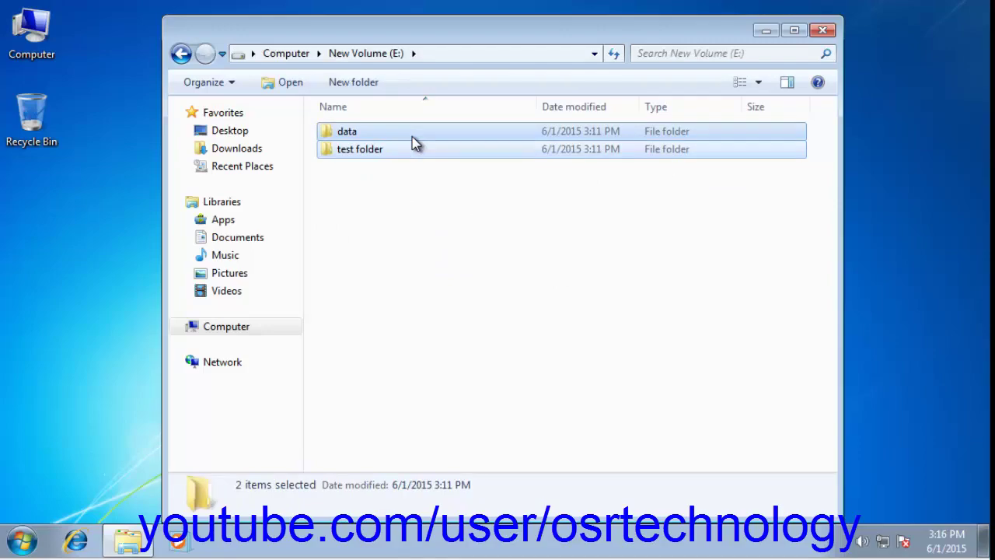
{"action": "key", "text": "shift+Delete"}
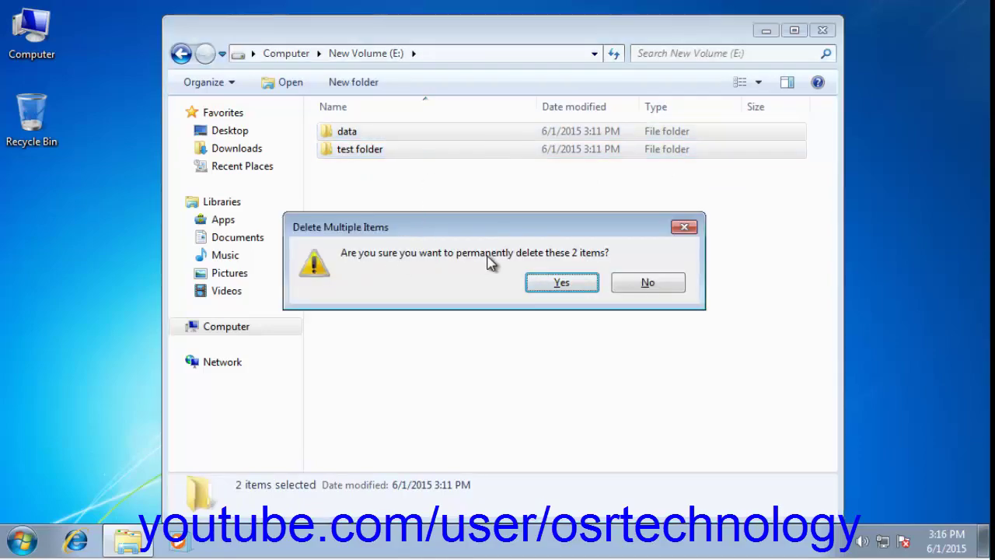
{"action": "left_click", "coordinate": [562, 283]}
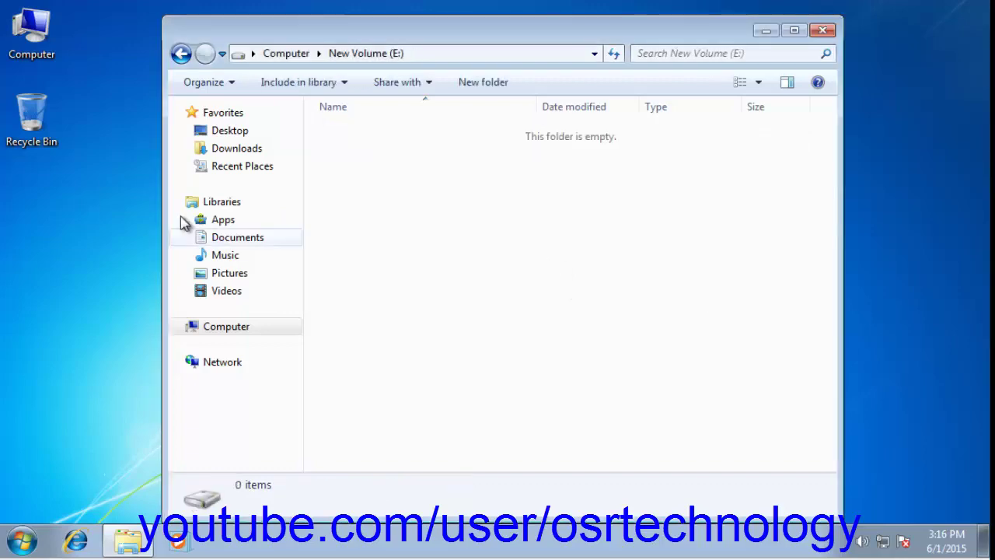
Step: Close the window, reopen New Volume (E:) from the computer's drive list to check its contents, and close it again
{"action": "left_click", "coordinate": [813, 30]}
{"action": "double_click", "coordinate": [44, 57]}
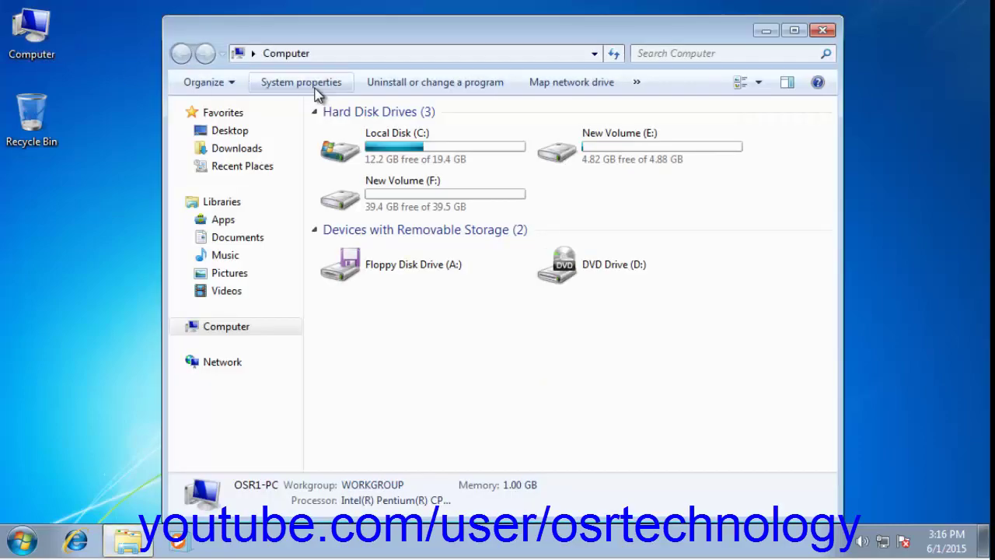
{"action": "double_click", "coordinate": [614, 146]}
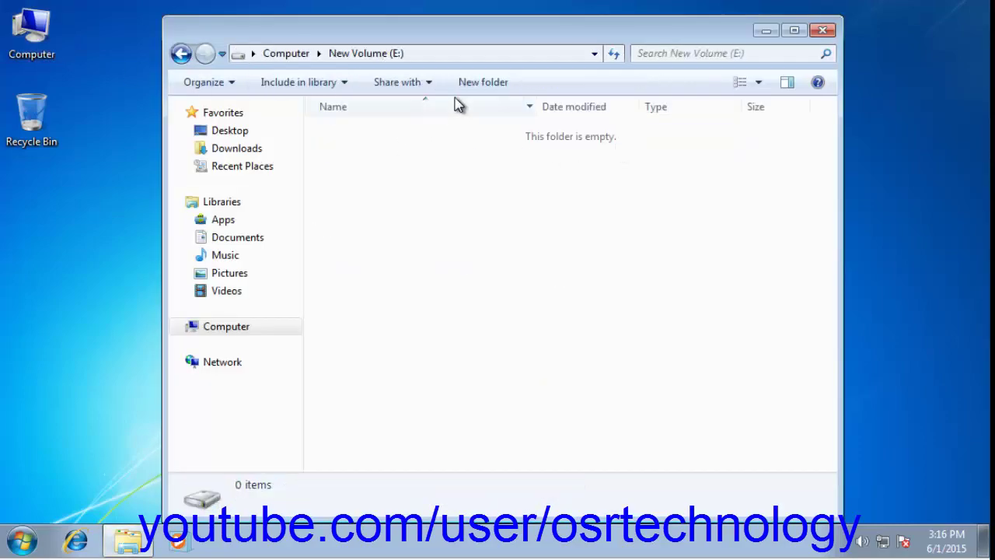
{"action": "left_click", "coordinate": [822, 31]}
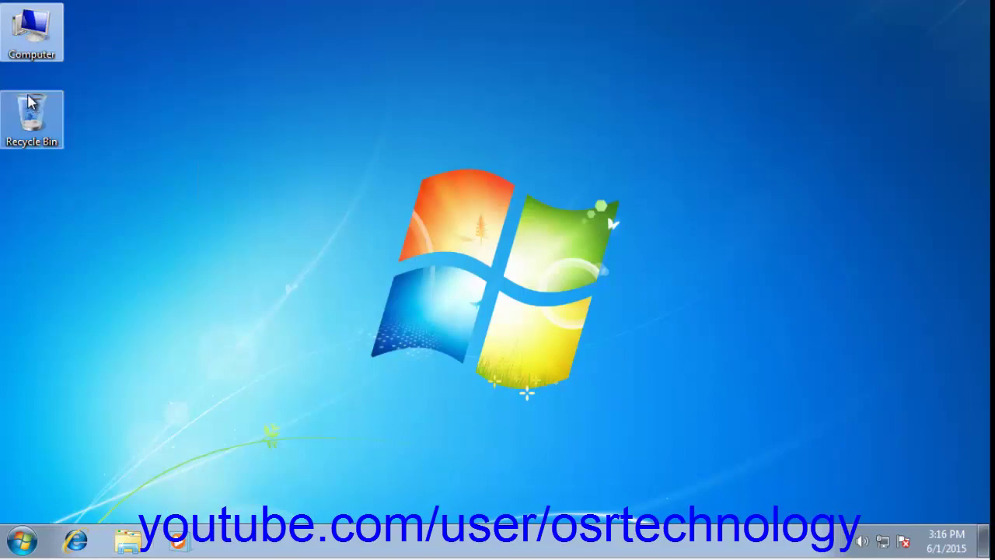
Step: Open New Volume (F:) again to check the stored backup, then close the window
{"action": "double_click", "coordinate": [43, 49]}
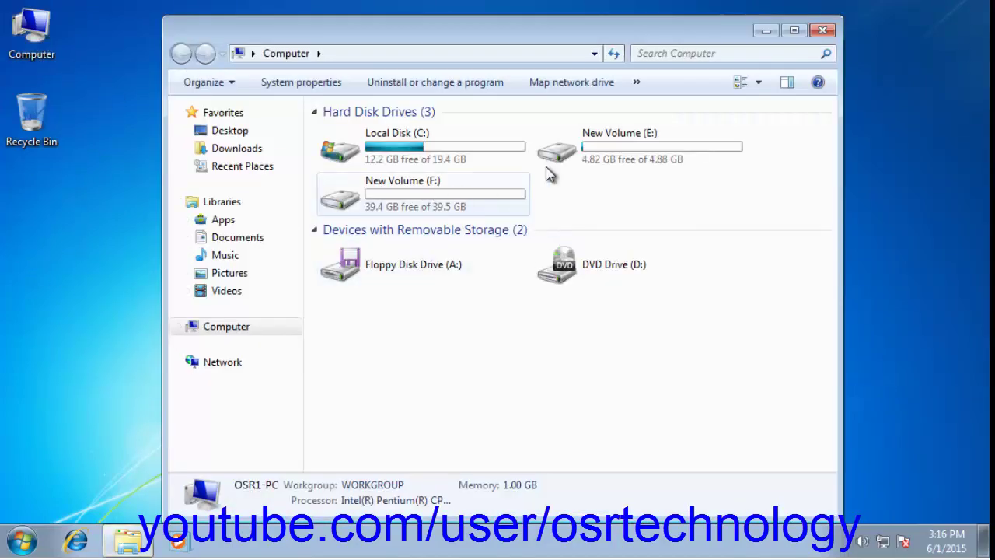
{"action": "left_click", "coordinate": [469, 204]}
{"action": "double_click", "coordinate": [468, 204]}
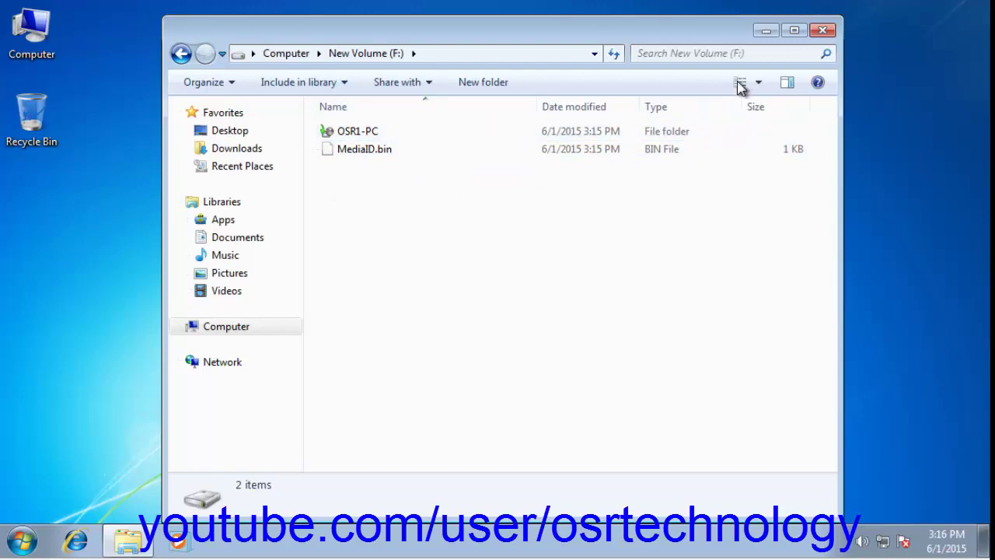
{"action": "left_click", "coordinate": [822, 30]}
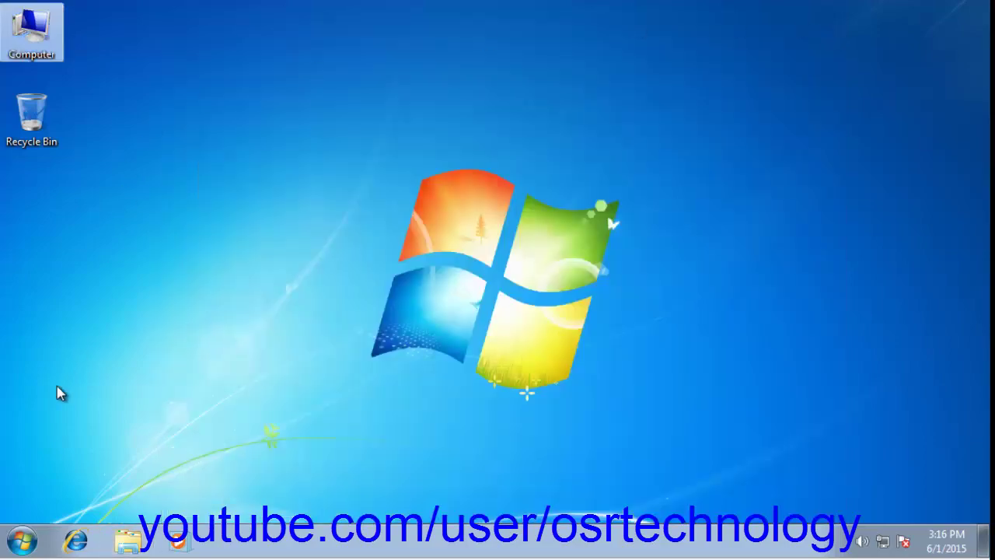
Step: Reopen the Backup and Restore maintenance tool
{"action": "left_click", "coordinate": [24, 540]}
{"action": "left_click", "coordinate": [451, 253]}
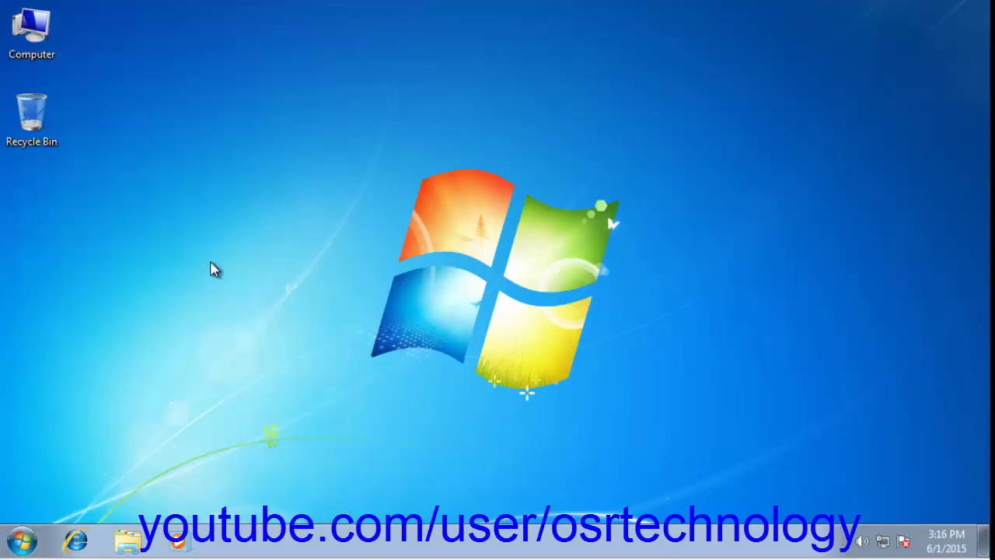
{"action": "left_click", "coordinate": [20, 546]}
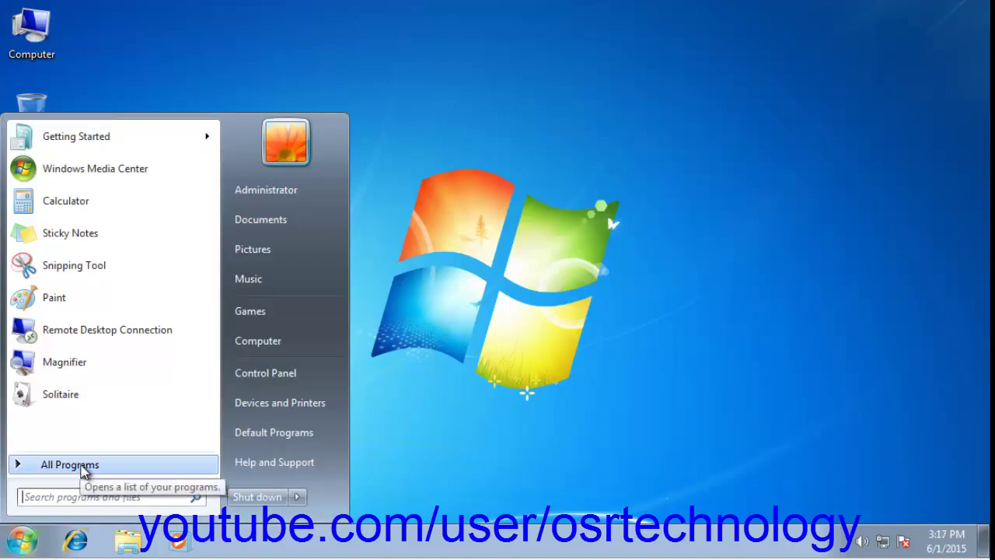
{"action": "left_click", "coordinate": [82, 467]}
{"action": "left_click", "coordinate": [83, 468]}
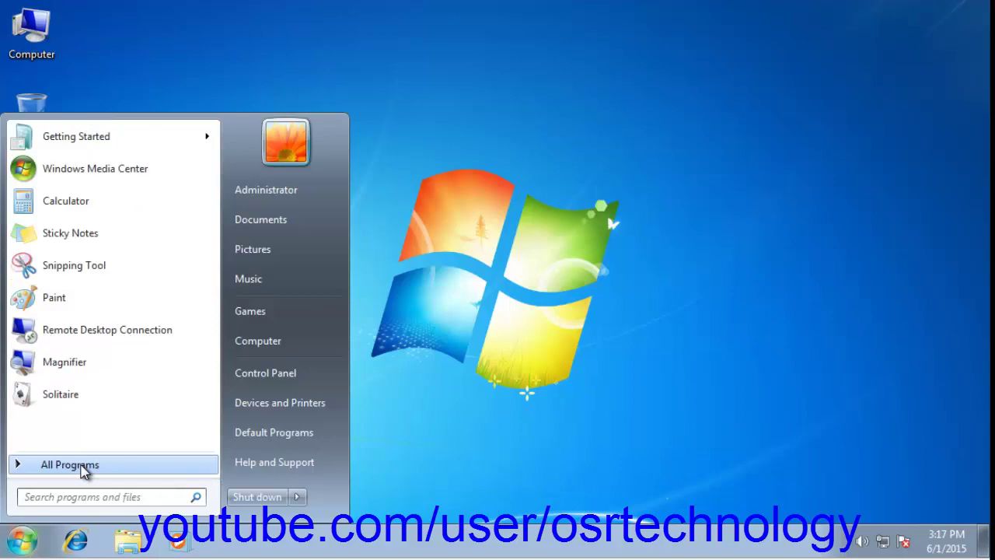
{"action": "left_click", "coordinate": [83, 467]}
{"action": "left_click", "coordinate": [76, 326]}
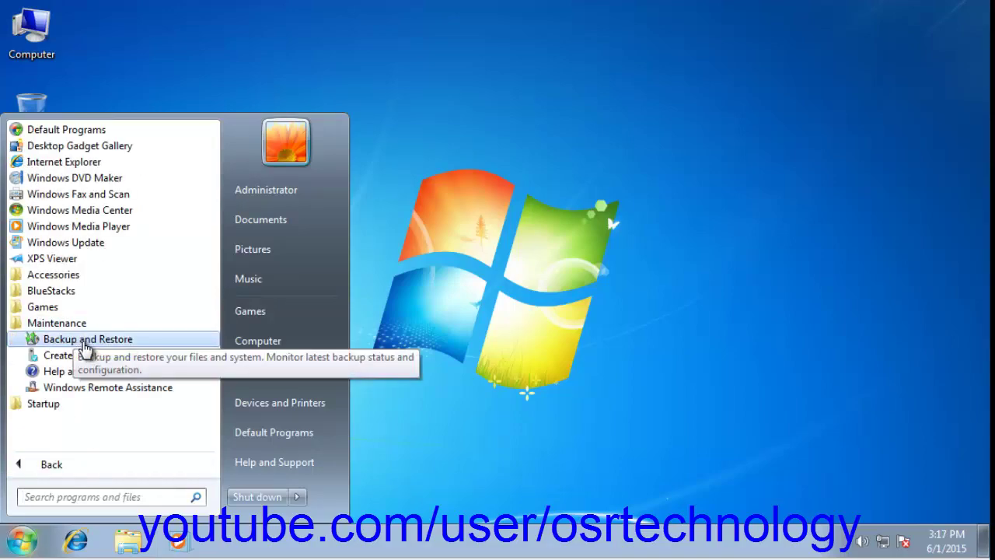
{"action": "left_click", "coordinate": [85, 342]}
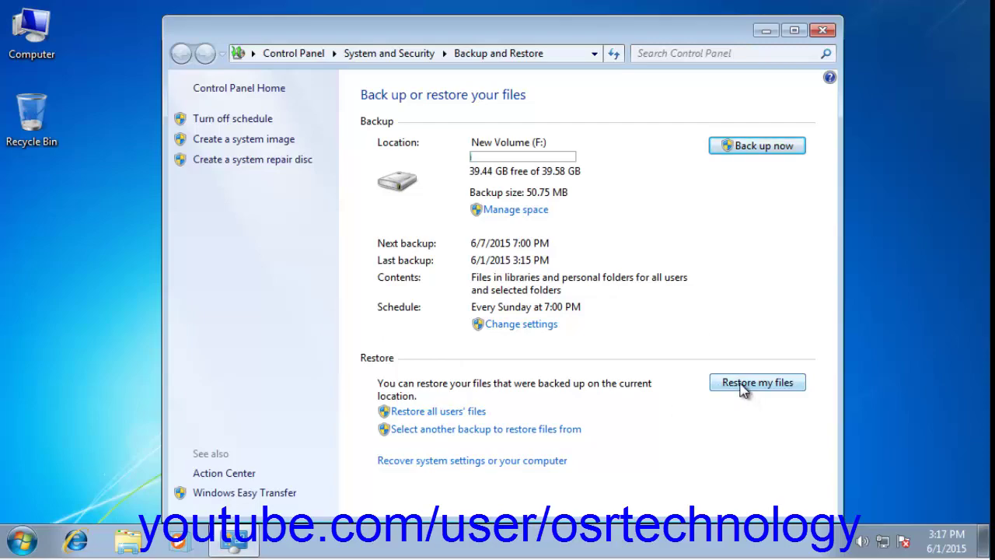
Step: Start restoring files from the backup and add the folder "Backup of E:" to the restore list
{"action": "left_click", "coordinate": [743, 387]}
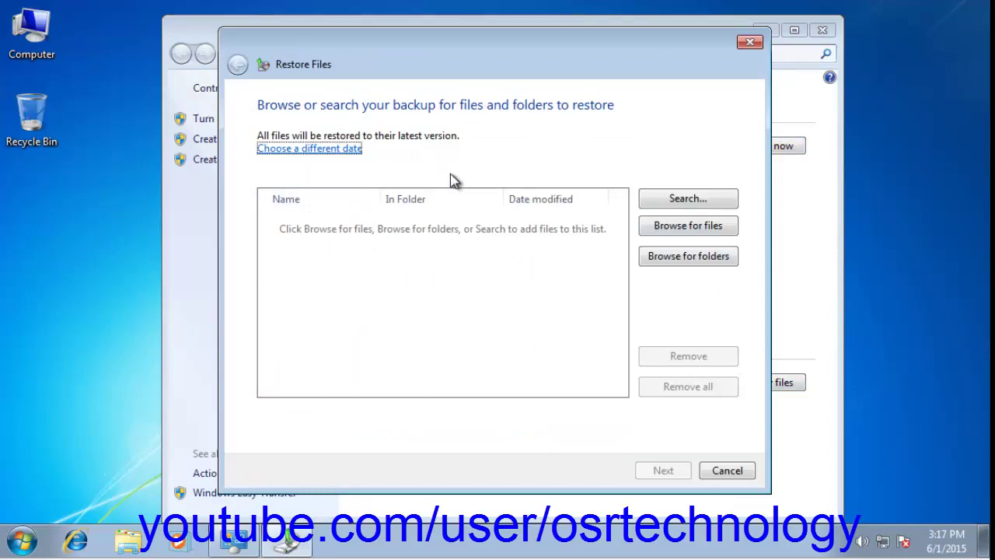
{"action": "left_click", "coordinate": [687, 260]}
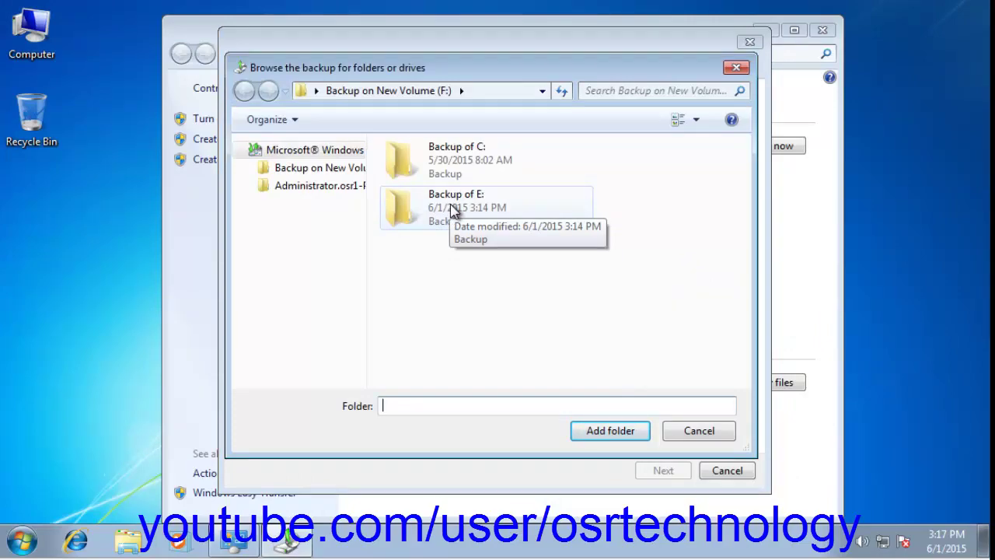
{"action": "left_click", "coordinate": [703, 433]}
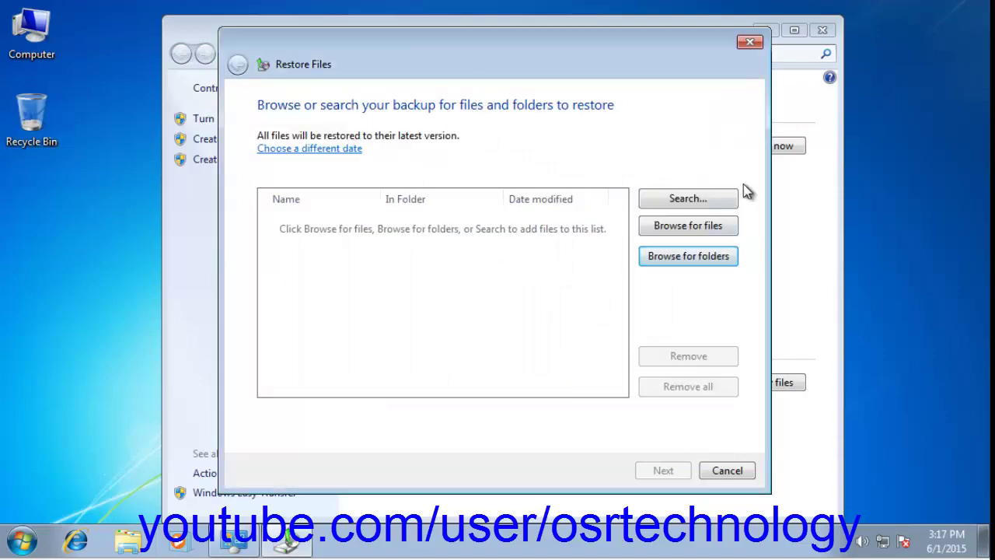
{"action": "left_click", "coordinate": [689, 258]}
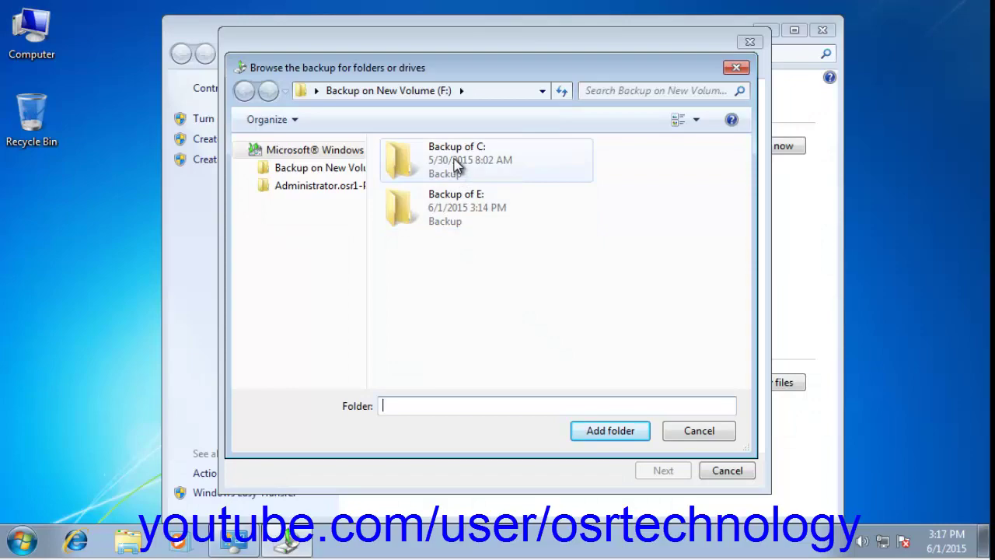
{"action": "left_click", "coordinate": [458, 217]}
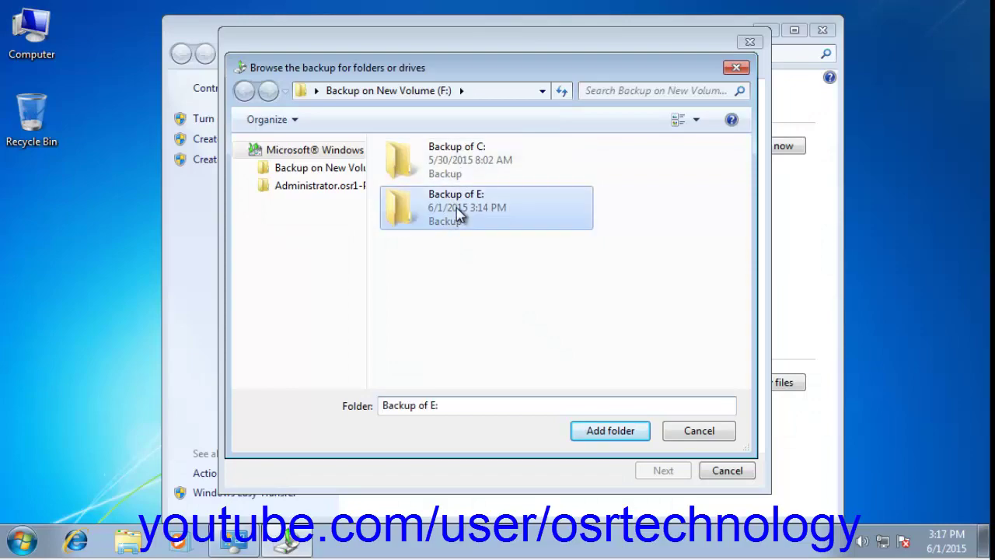
{"action": "left_click", "coordinate": [609, 433]}
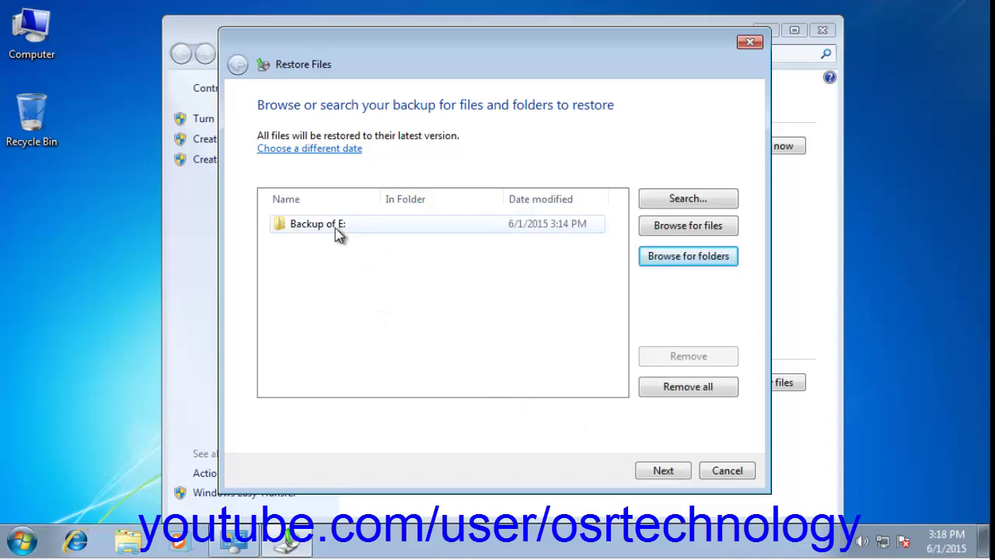
Step: Restore the listed "Backup of E:" folder to its original location and finish the wizard
{"action": "left_click", "coordinate": [666, 471]}
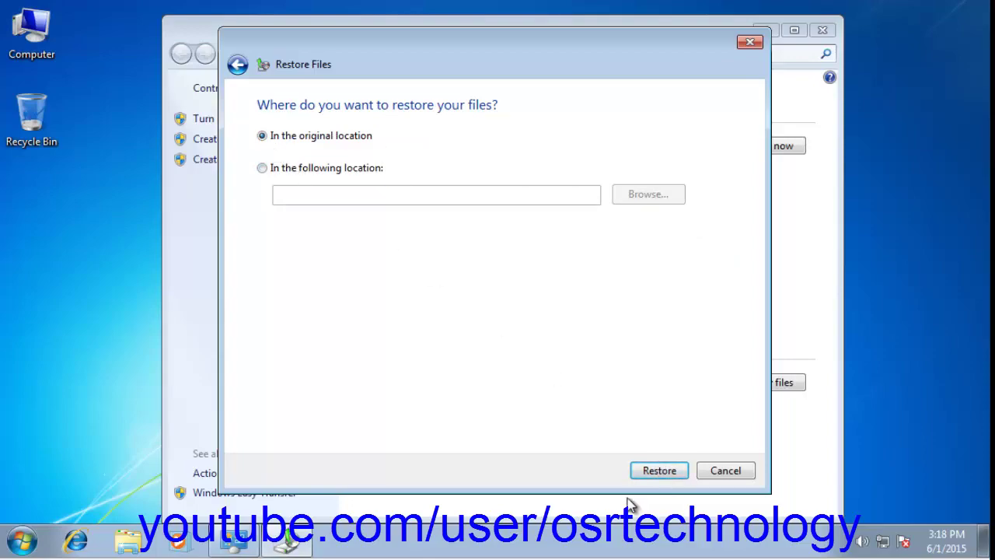
{"action": "left_click", "coordinate": [651, 472]}
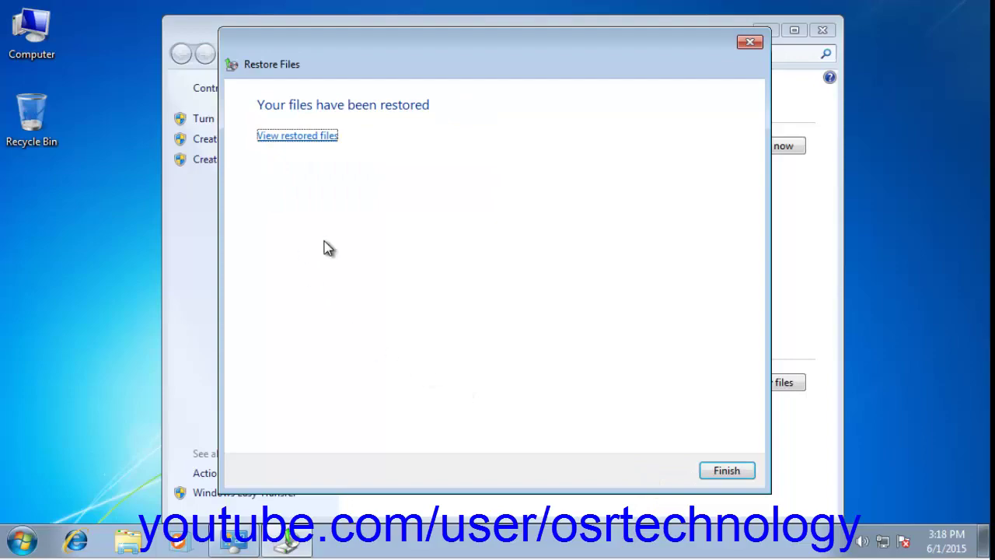
{"action": "left_click", "coordinate": [731, 471]}
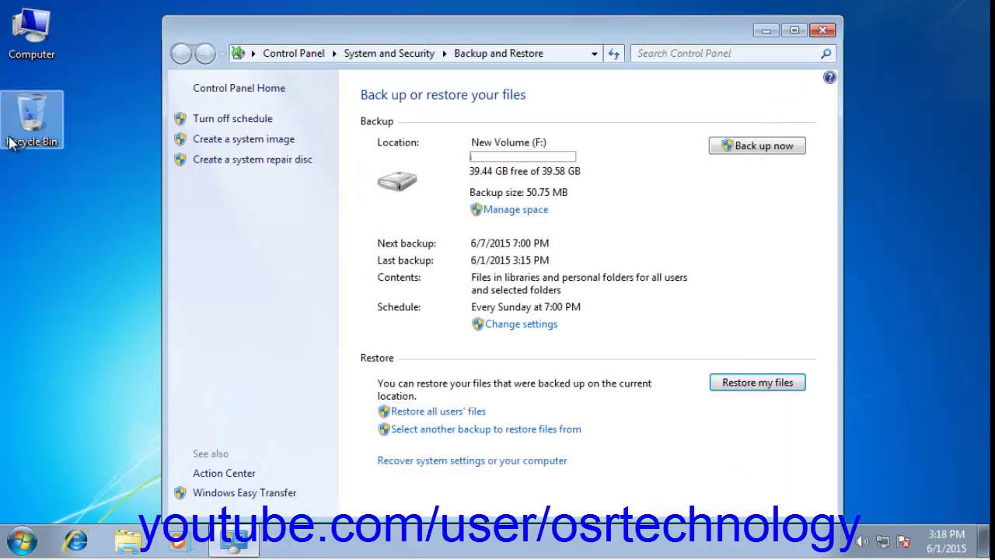
Step: Browse New Volume (F:) and New Volume (E:) from the computer's drive list to check for the restored folders
{"action": "double_click", "coordinate": [29, 43]}
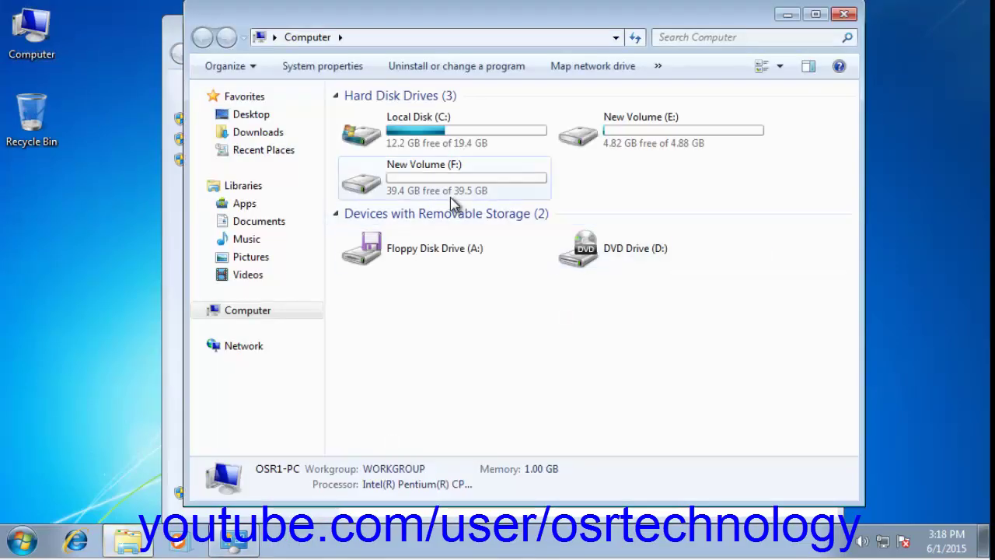
{"action": "double_click", "coordinate": [452, 189]}
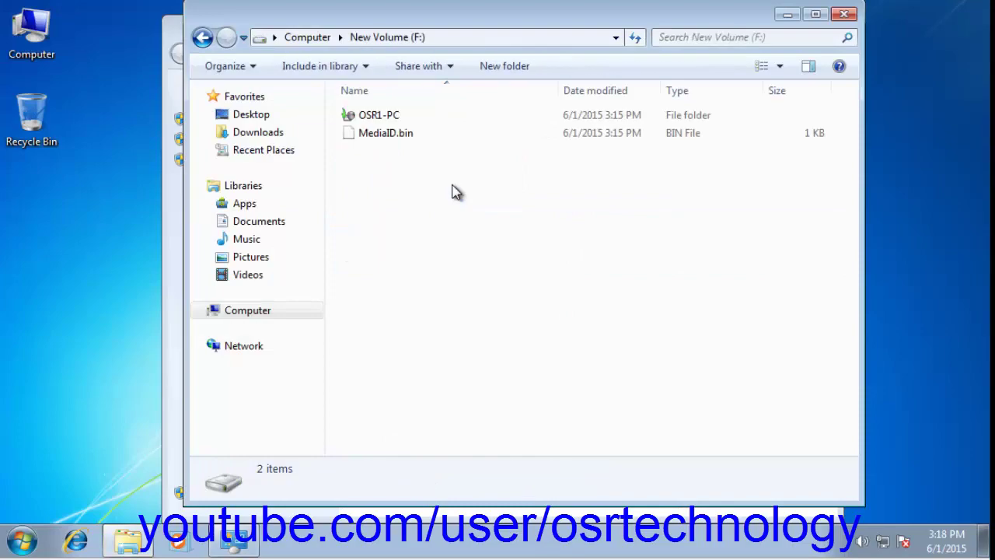
{"action": "left_click", "coordinate": [327, 41]}
{"action": "double_click", "coordinate": [583, 134]}
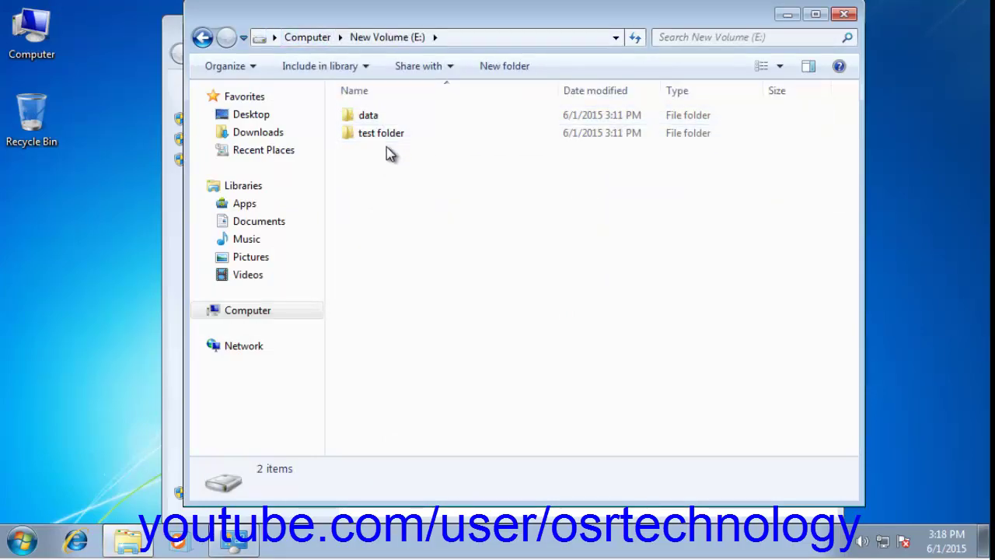
Step: Delete the "data" folder from New Volume (E:) to the Recycle Bin and close the window
{"action": "left_click", "coordinate": [401, 133]}
{"action": "left_click", "coordinate": [367, 118]}
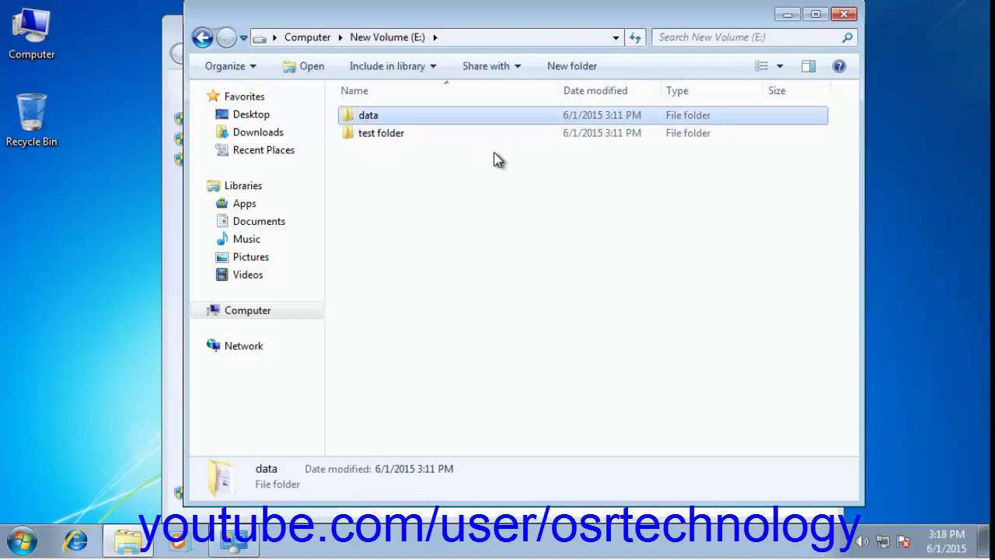
{"action": "key", "text": "Delete"}
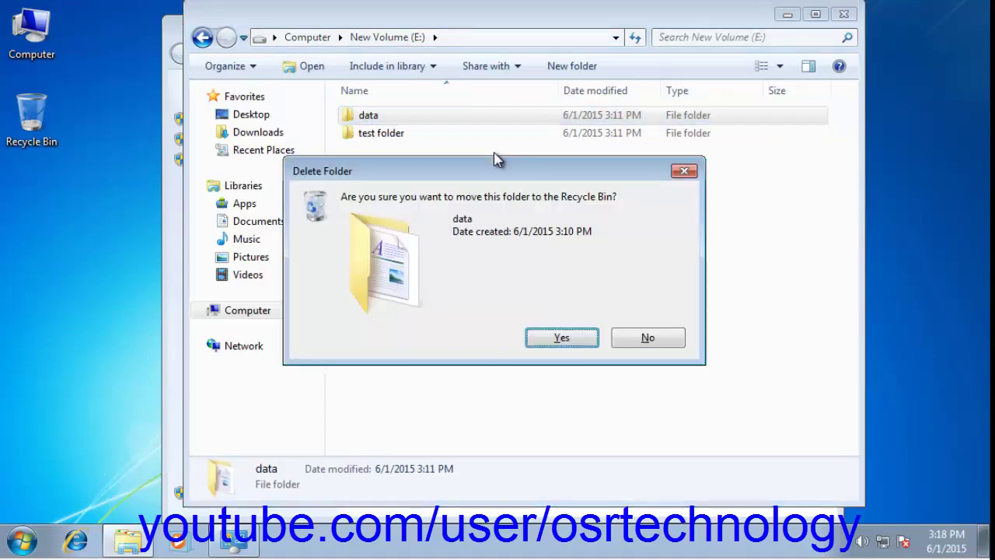
{"action": "left_click", "coordinate": [535, 339]}
{"action": "left_click", "coordinate": [844, 13]}
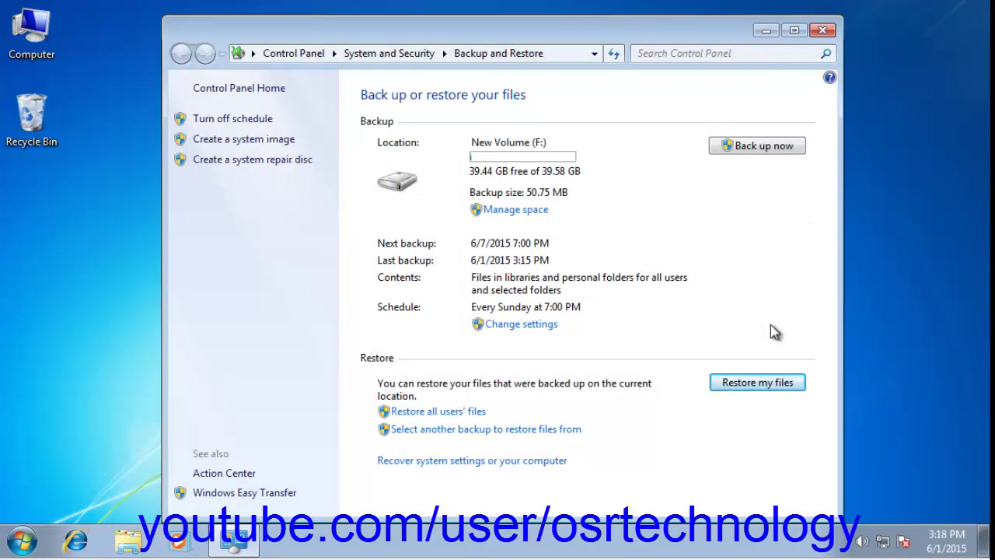
Step: Start another restore and add the file "test file for backup" from the data folder in "Backup of E:"
{"action": "left_click", "coordinate": [761, 383]}
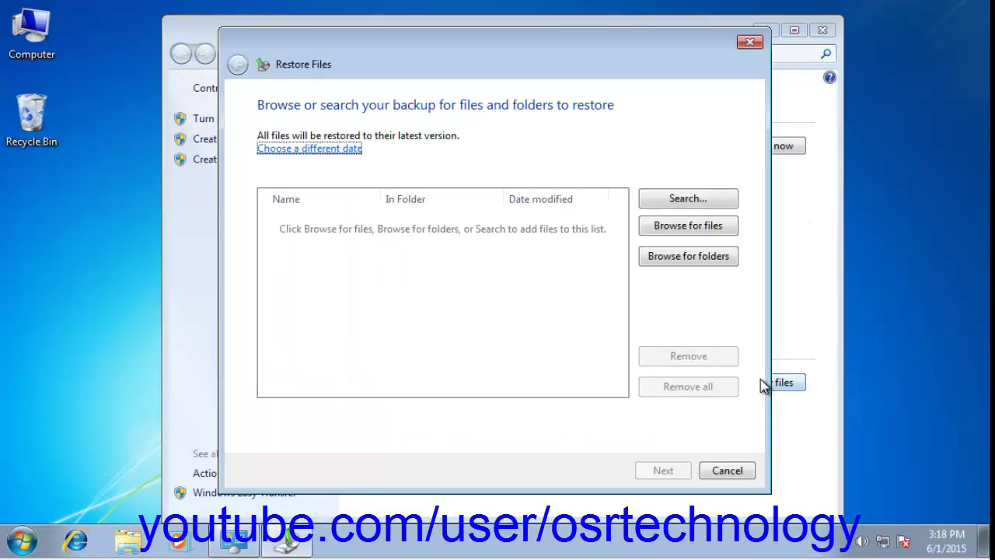
{"action": "left_click", "coordinate": [688, 225]}
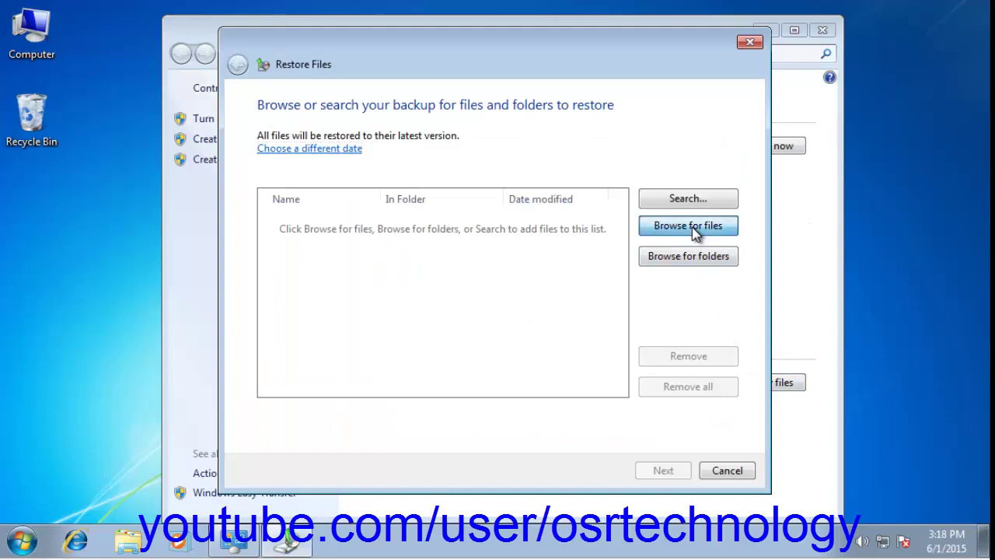
{"action": "left_click", "coordinate": [459, 211]}
{"action": "double_click", "coordinate": [459, 211]}
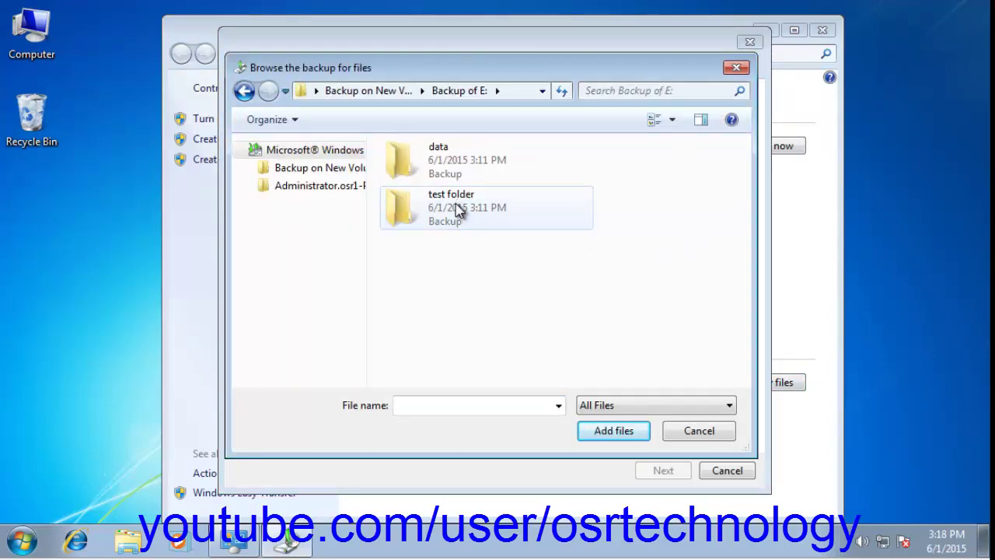
{"action": "left_click", "coordinate": [443, 167]}
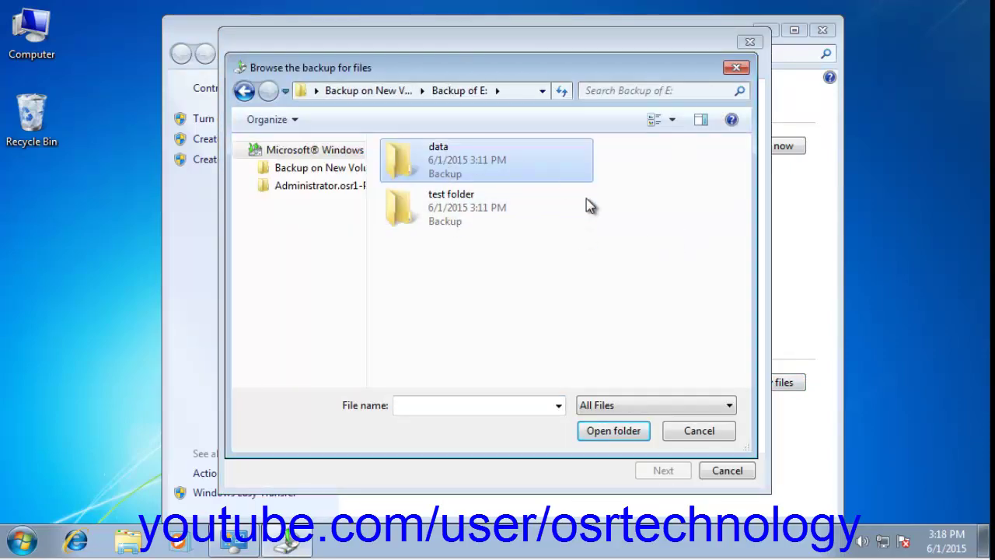
{"action": "left_click", "coordinate": [614, 431]}
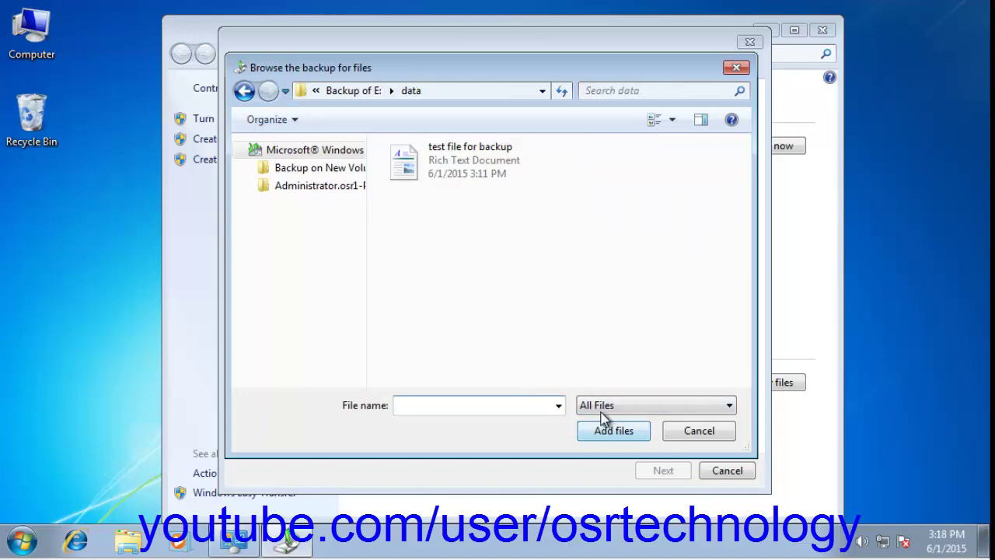
{"action": "left_click", "coordinate": [457, 174]}
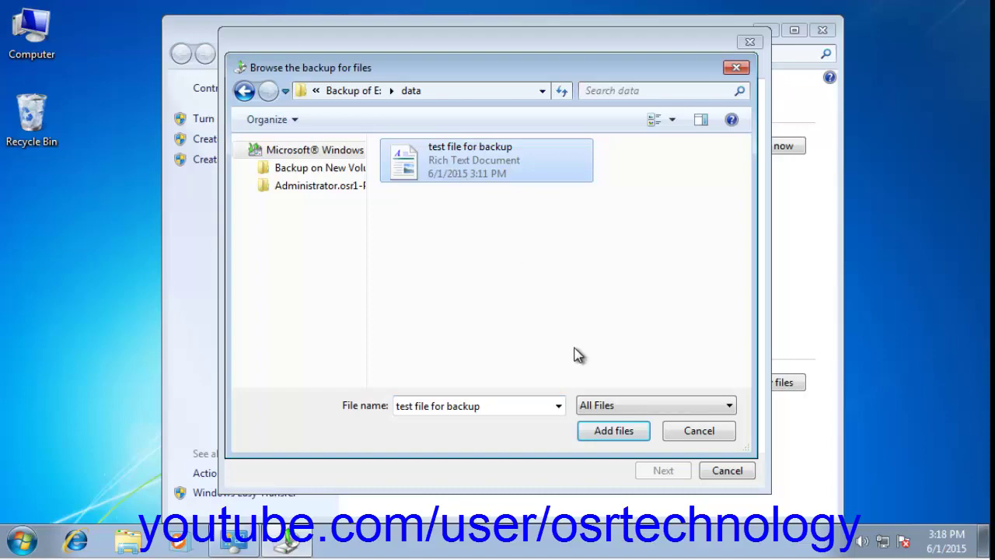
{"action": "left_click", "coordinate": [622, 433]}
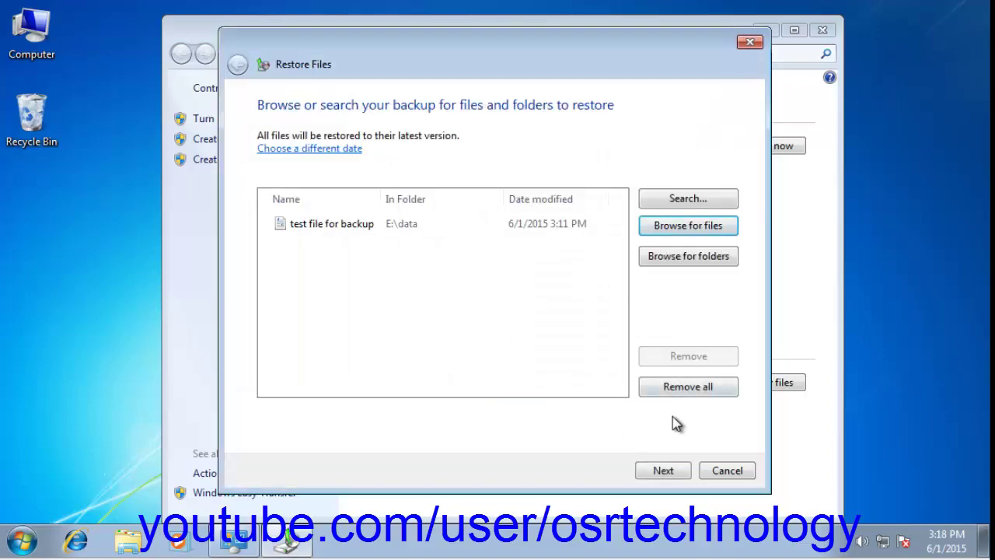
Step: Restore "test file for backup" to its original location and finish the wizard
{"action": "left_click", "coordinate": [663, 471]}
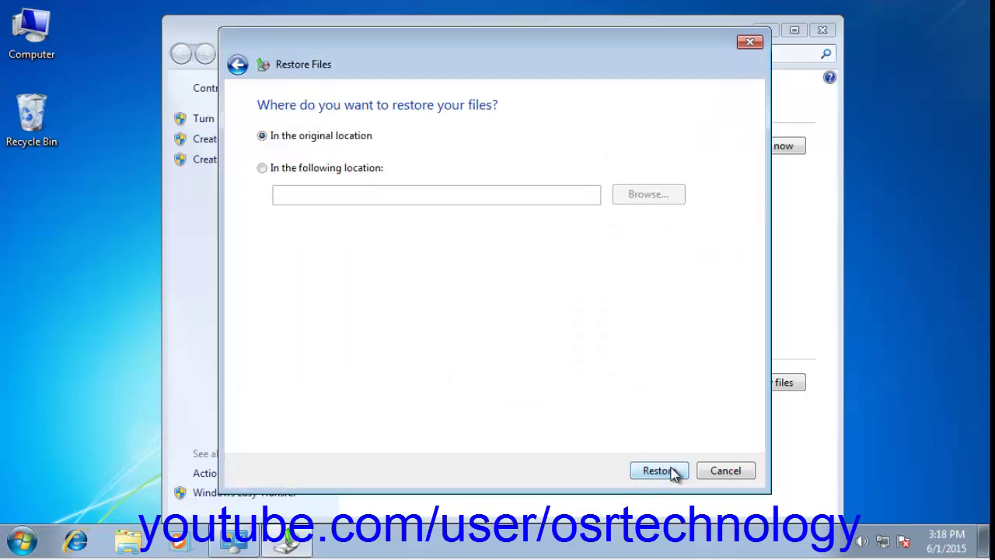
{"action": "left_click", "coordinate": [673, 475]}
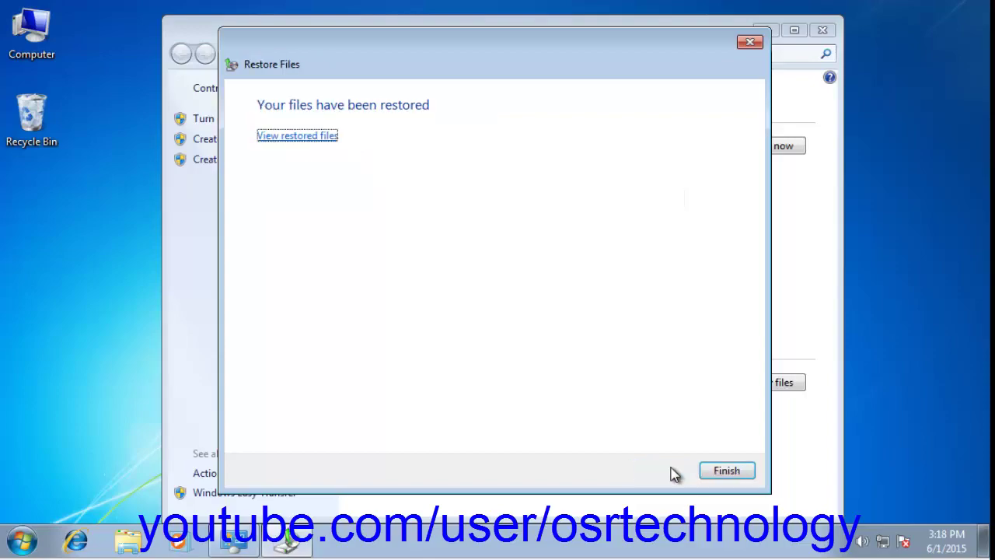
{"action": "left_click", "coordinate": [719, 473]}
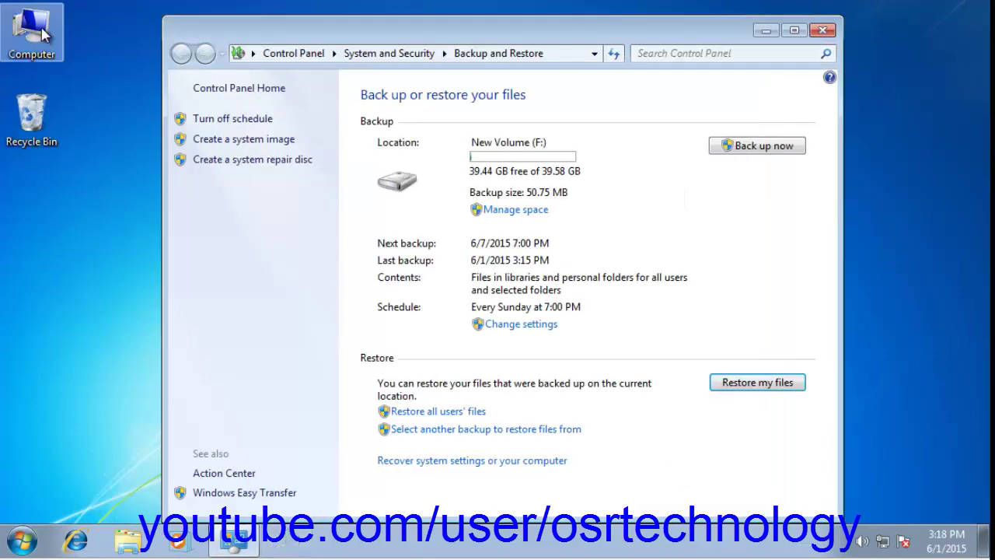
Step: Open the restored "test file for backup" in the data folder on New Volume (E:) to check it, then close all windows
{"action": "double_click", "coordinate": [49, 46]}
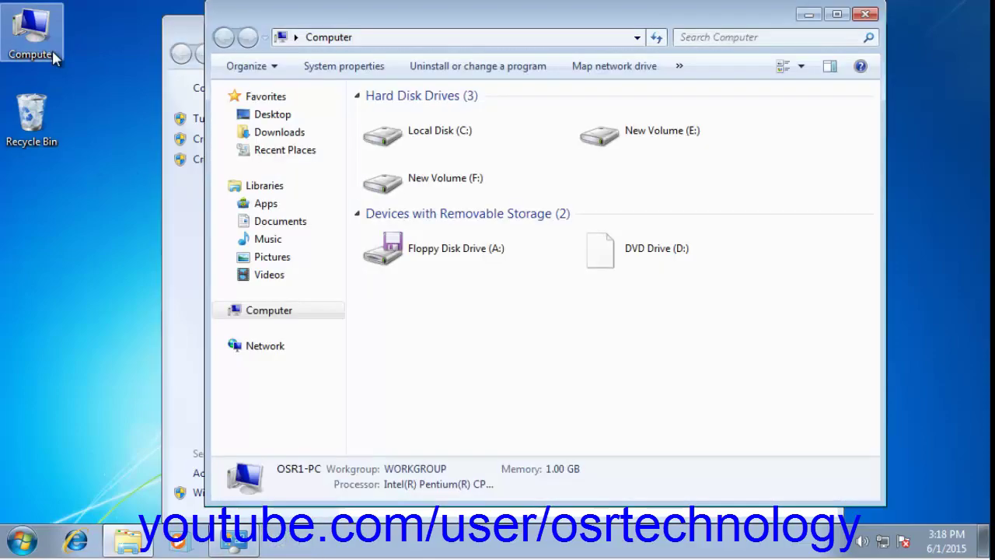
{"action": "double_click", "coordinate": [637, 139]}
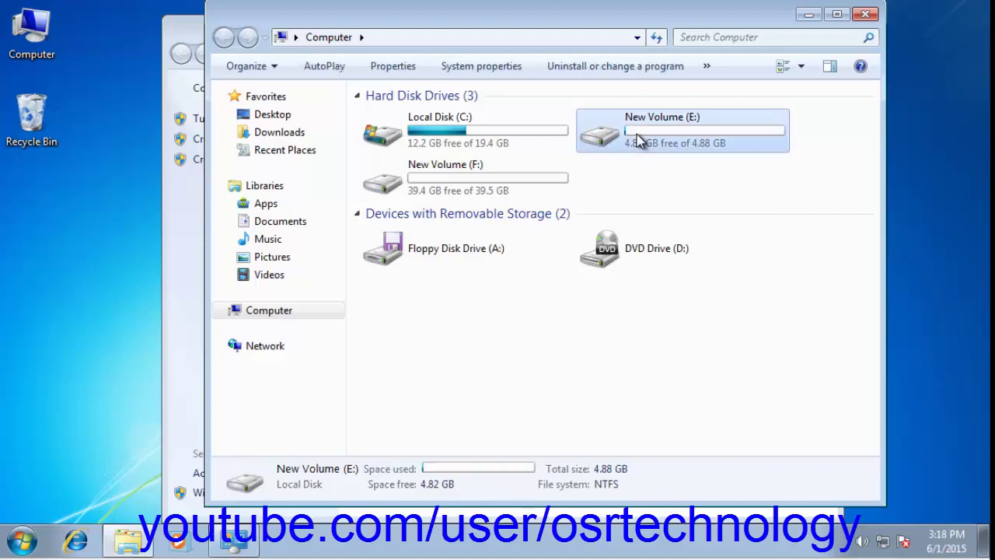
{"action": "double_click", "coordinate": [389, 116]}
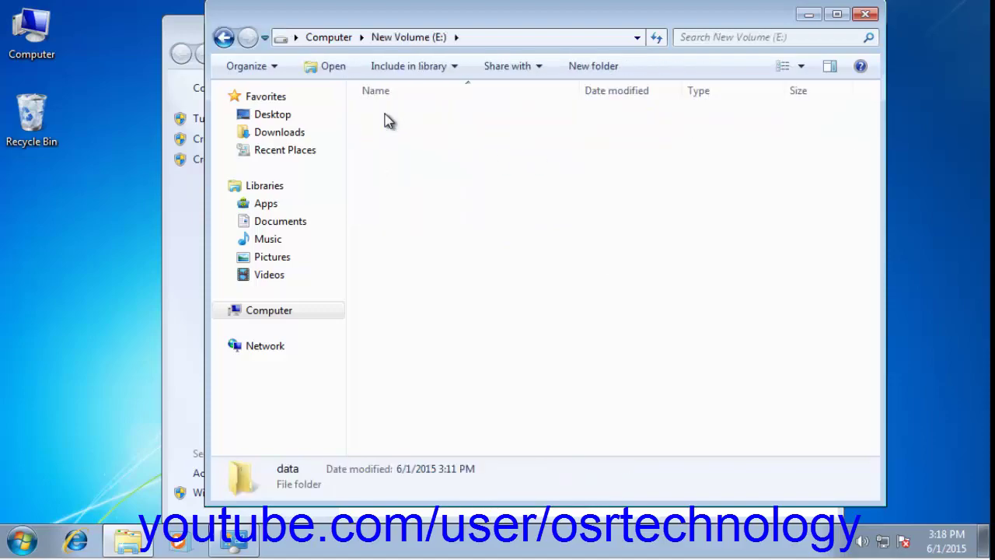
{"action": "double_click", "coordinate": [389, 117]}
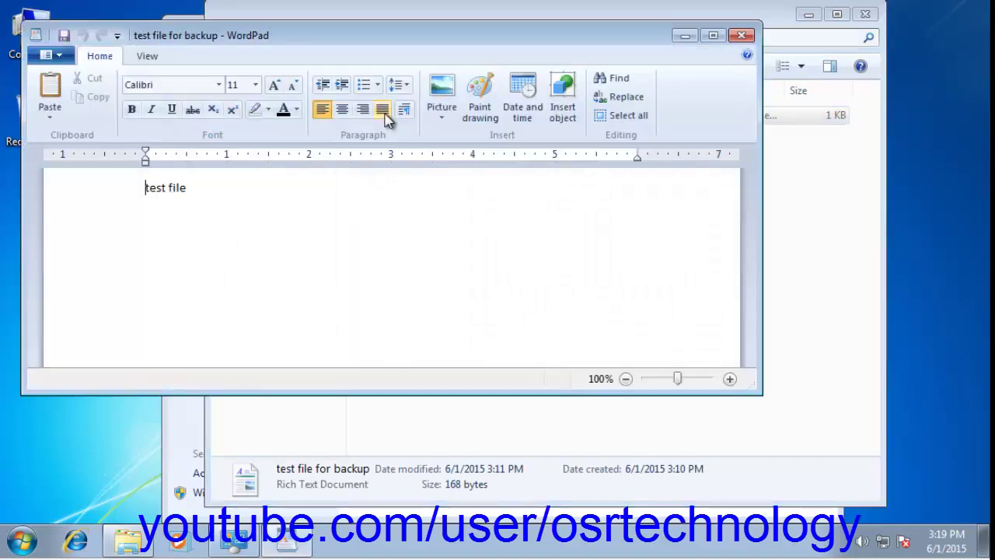
{"action": "left_click", "coordinate": [742, 35]}
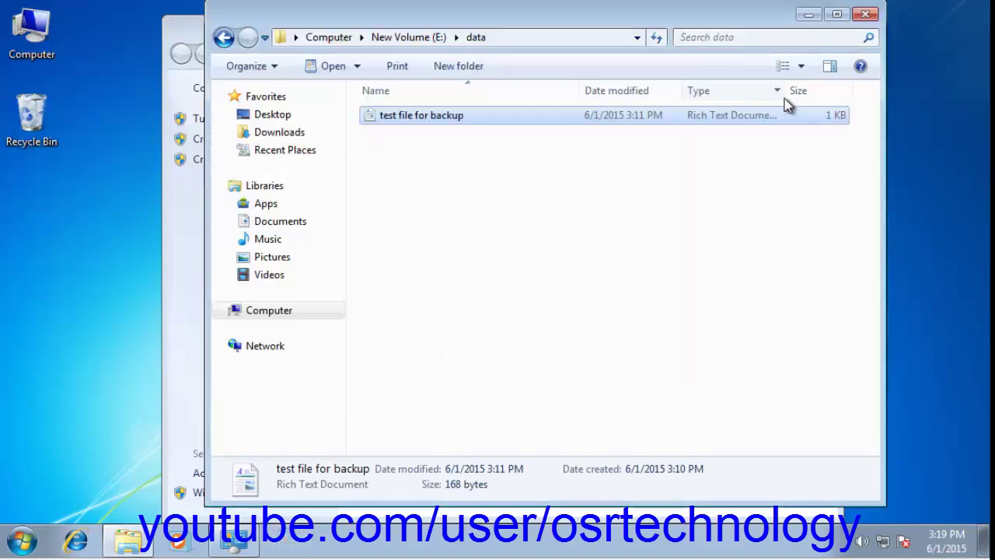
{"action": "left_click", "coordinate": [865, 14]}
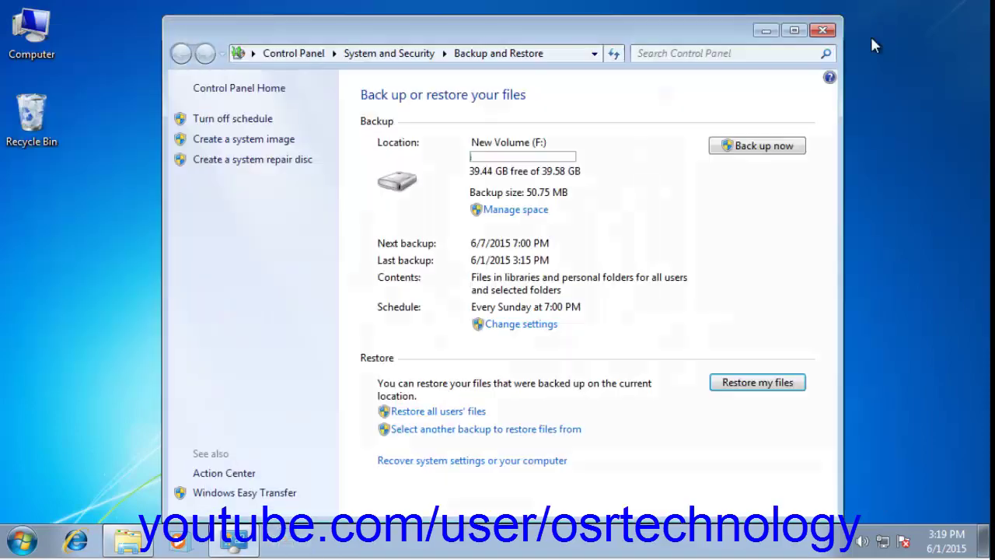
{"action": "left_click", "coordinate": [822, 30]}
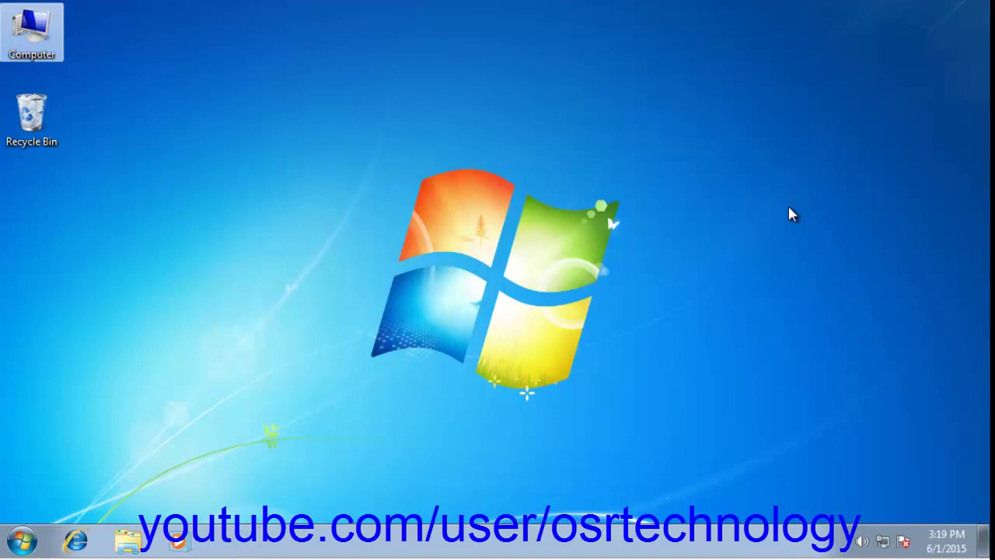